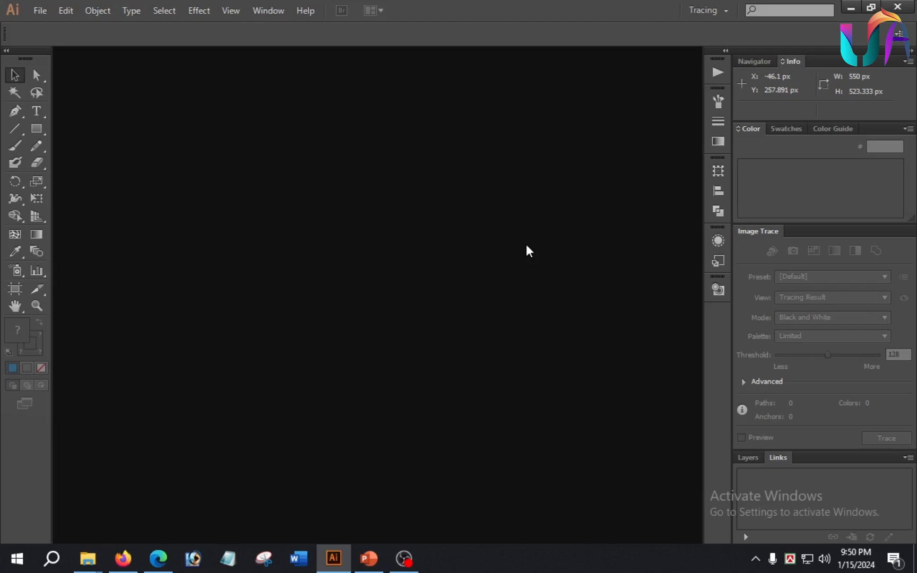
# Preview the Typography, Automation, Essentials and Layout workspaces one after another
pyautogui.click(723, 12)
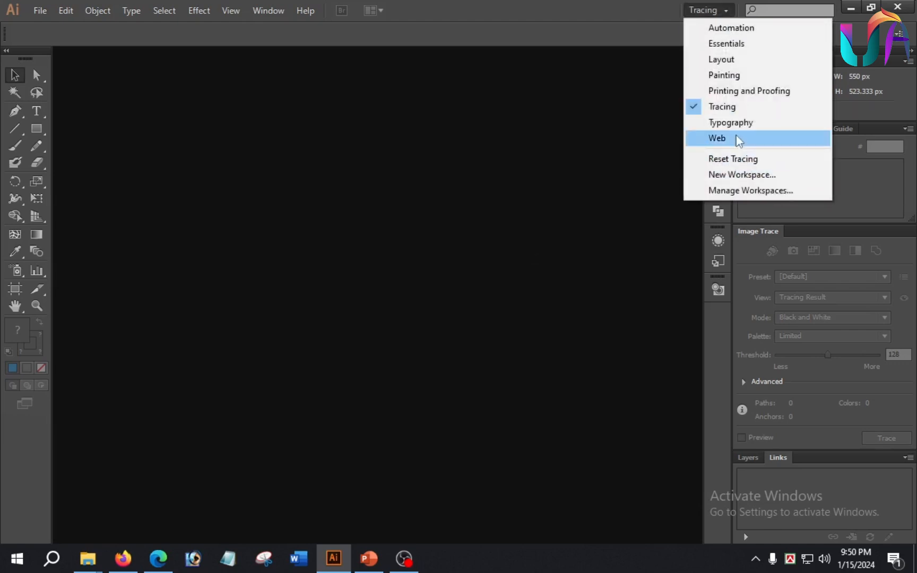
pyautogui.click(749, 122)
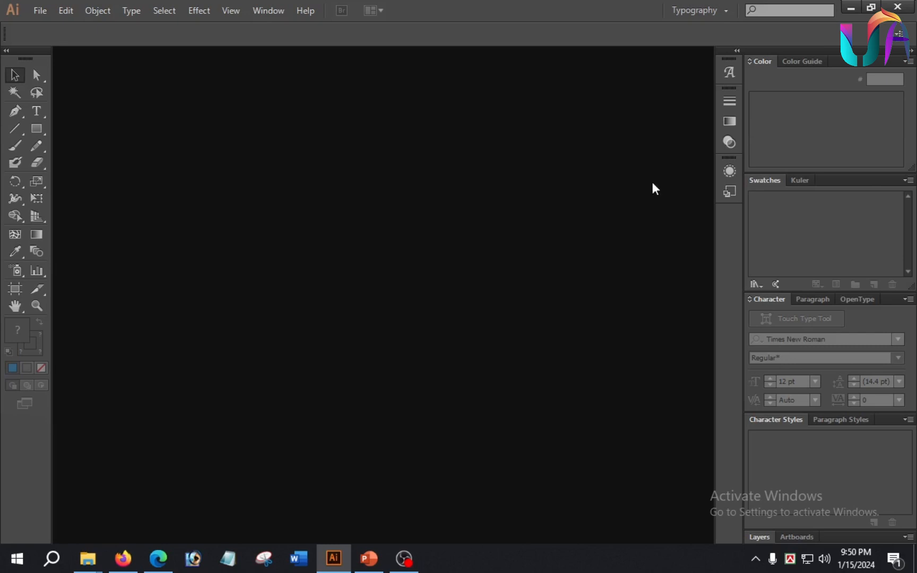
pyautogui.click(720, 10)
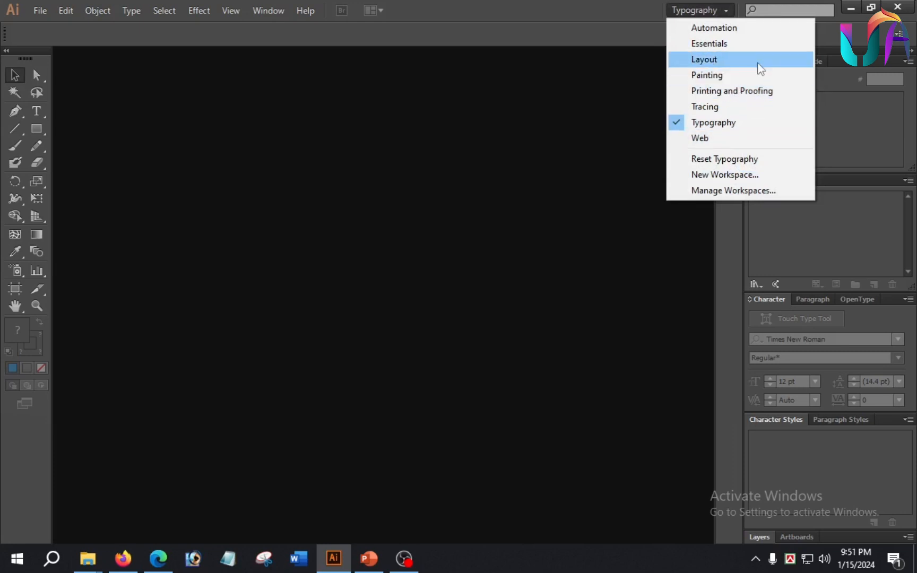
pyautogui.click(737, 28)
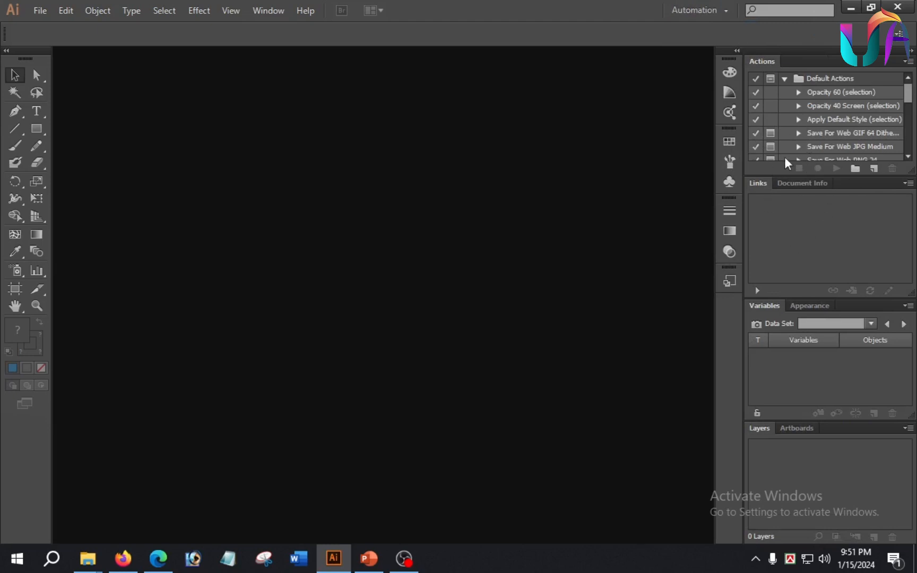
pyautogui.click(722, 12)
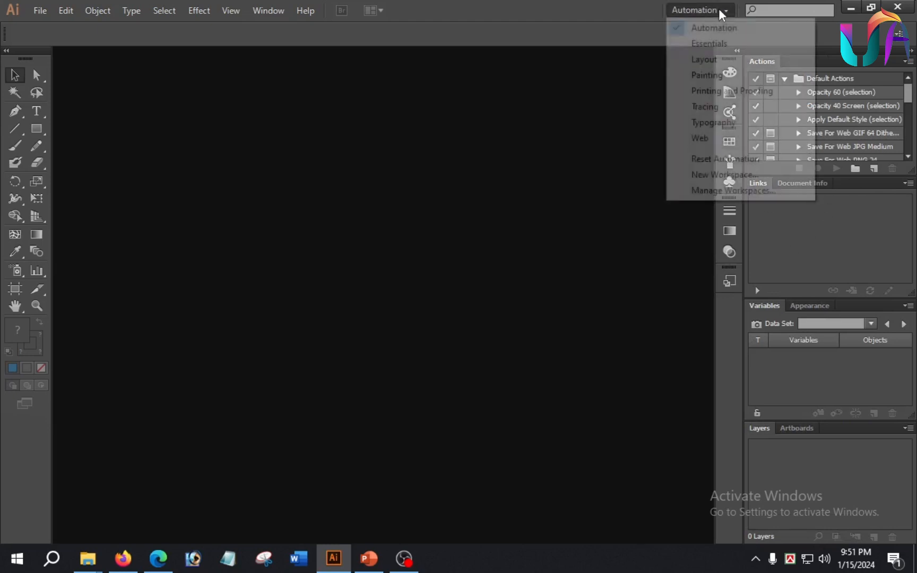
pyautogui.click(711, 44)
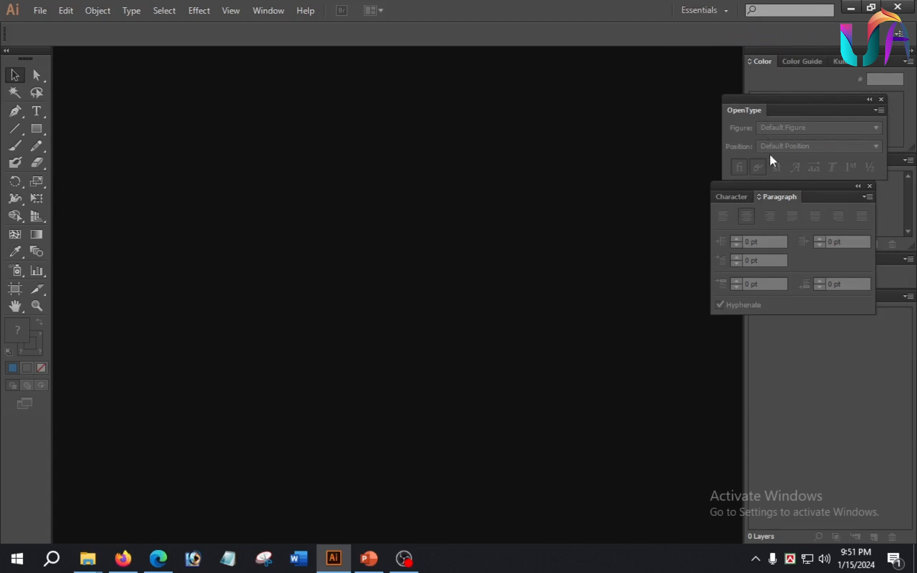
pyautogui.click(721, 11)
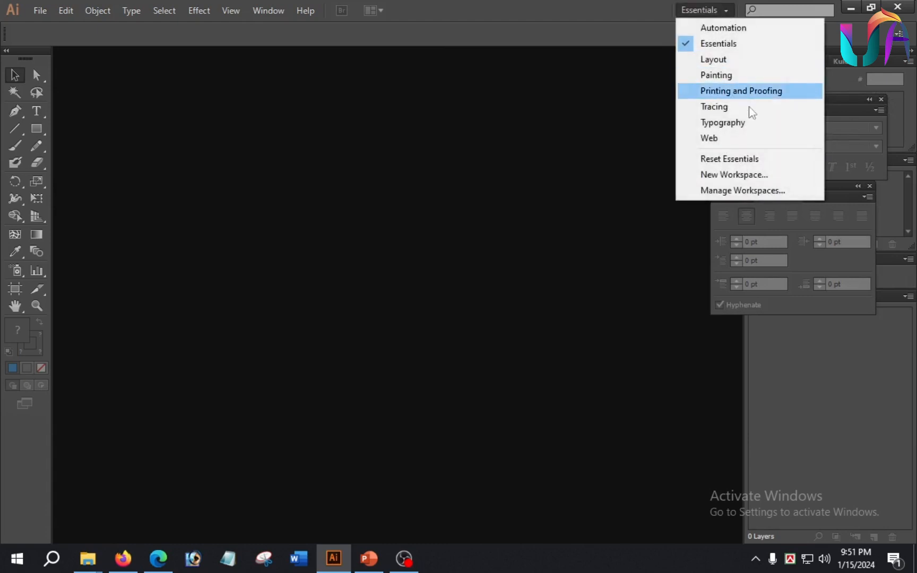
pyautogui.click(722, 60)
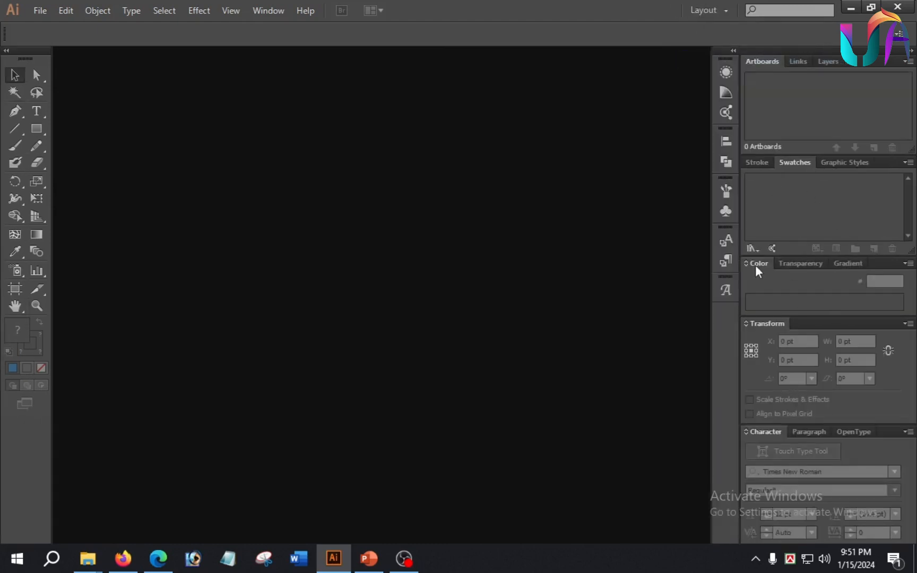
# Switch to the Web workspace and save it as a new workspace named "tutorail"
pyautogui.click(722, 10)
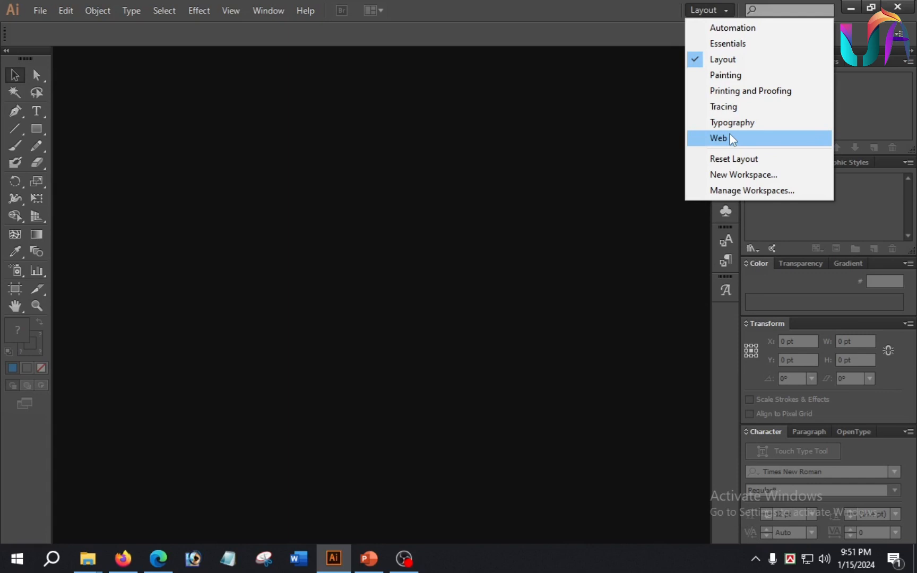
pyautogui.click(743, 171)
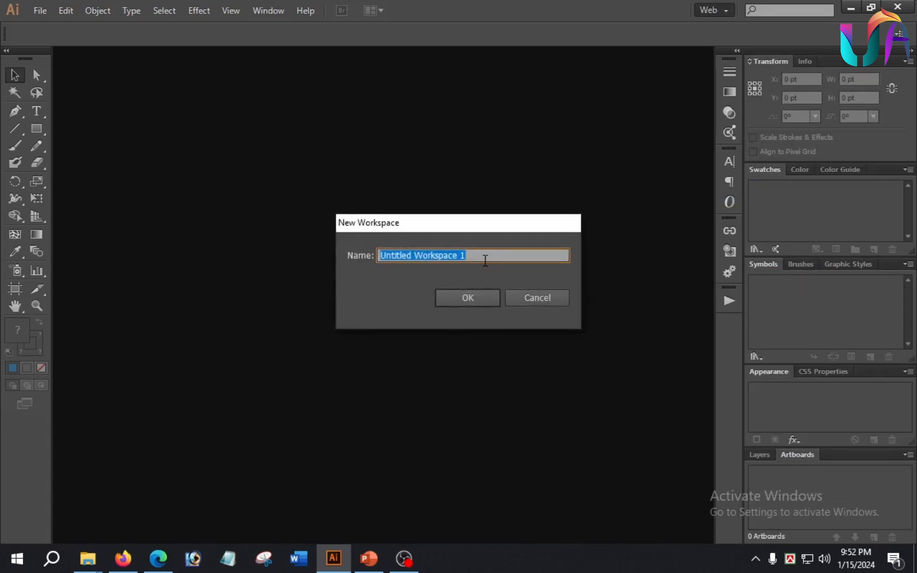
pyautogui.write('tuto')
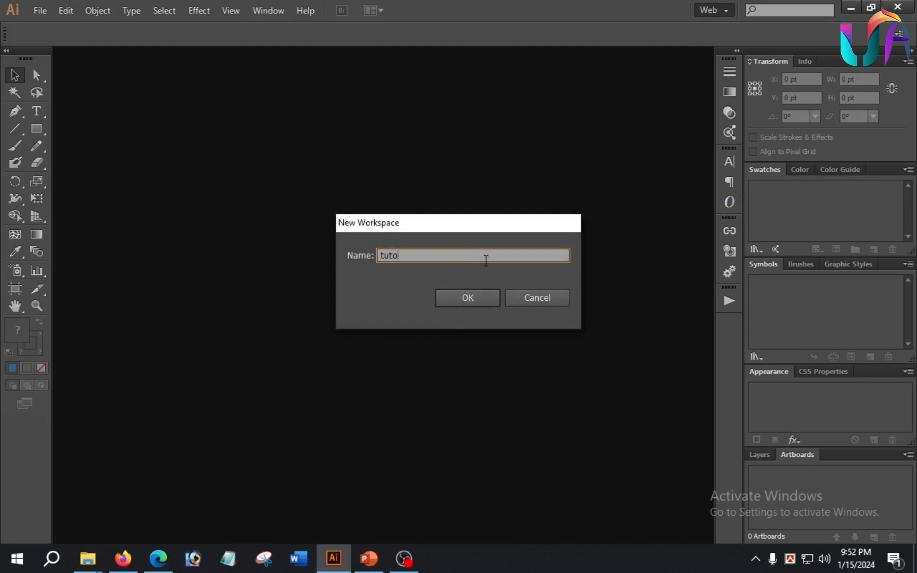
pyautogui.write('rail')
pyautogui.press('Return')
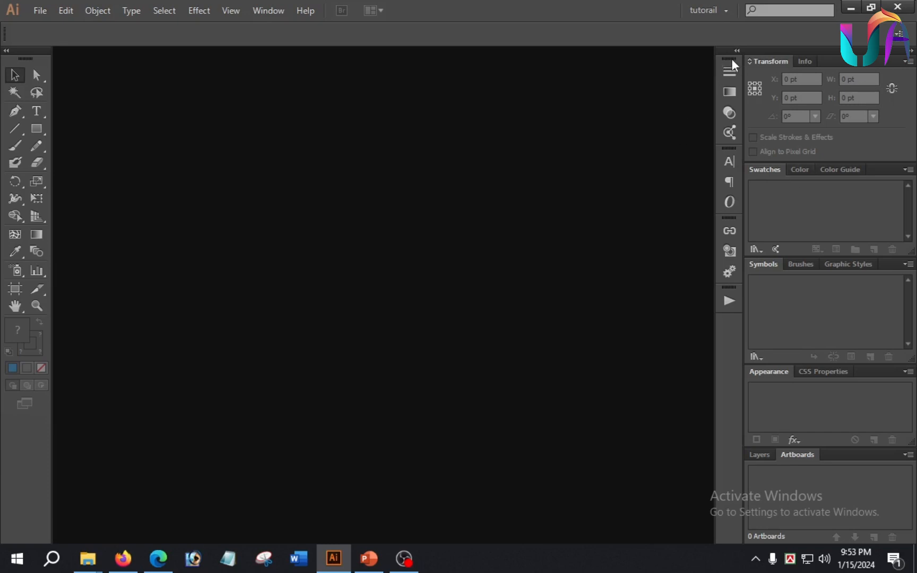
# Detach the stroke and gradient icon group and the character and paragraph icon group from the dock, and close the stroke group
pyautogui.moveTo(732, 63); pyautogui.dragTo(332, 130)
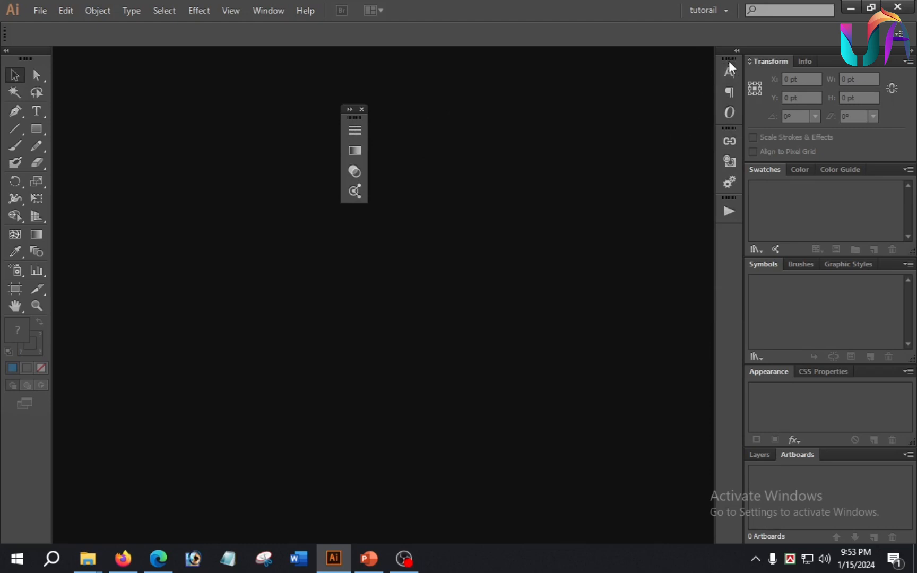
pyautogui.moveTo(729, 60); pyautogui.dragTo(455, 111)
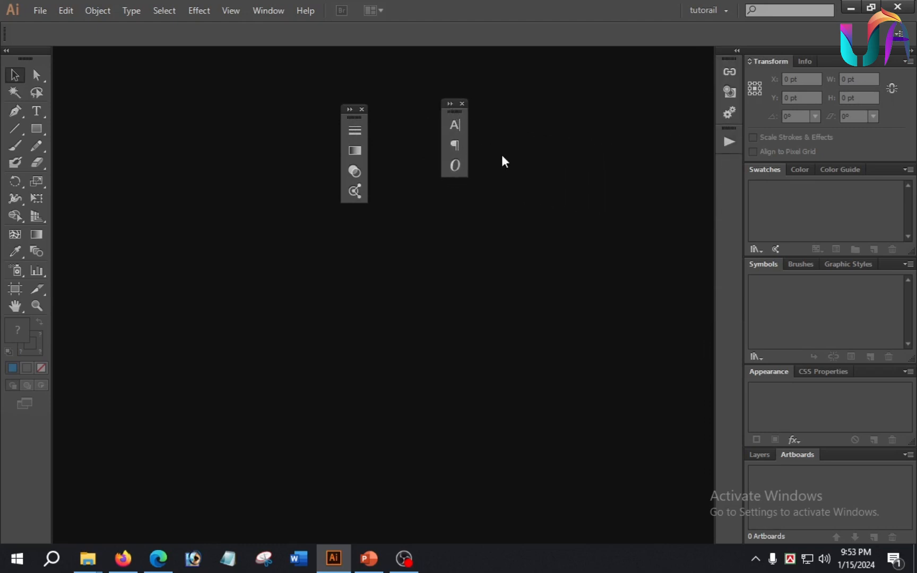
pyautogui.click(364, 110)
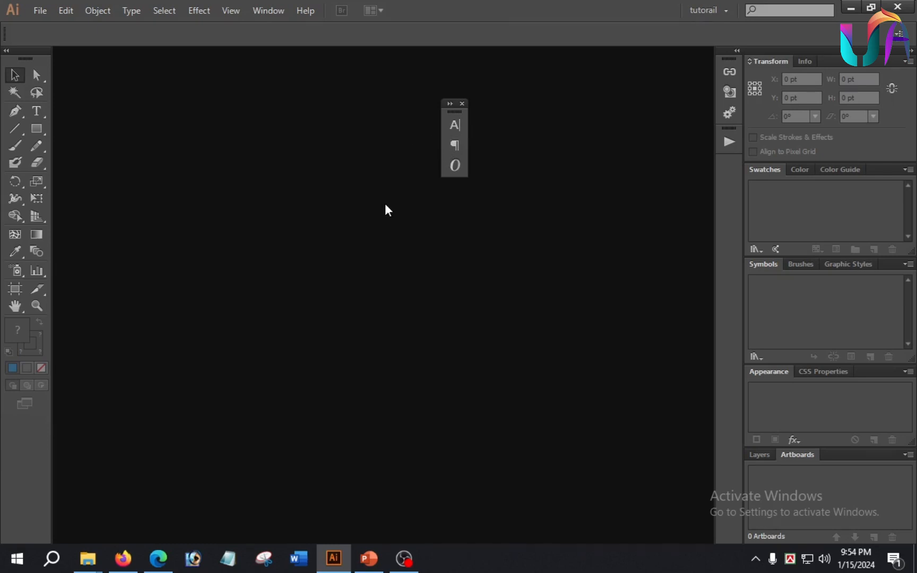
# Show the Layers panel and pull it out of the dock into the empty canvas area
pyautogui.click(268, 10)
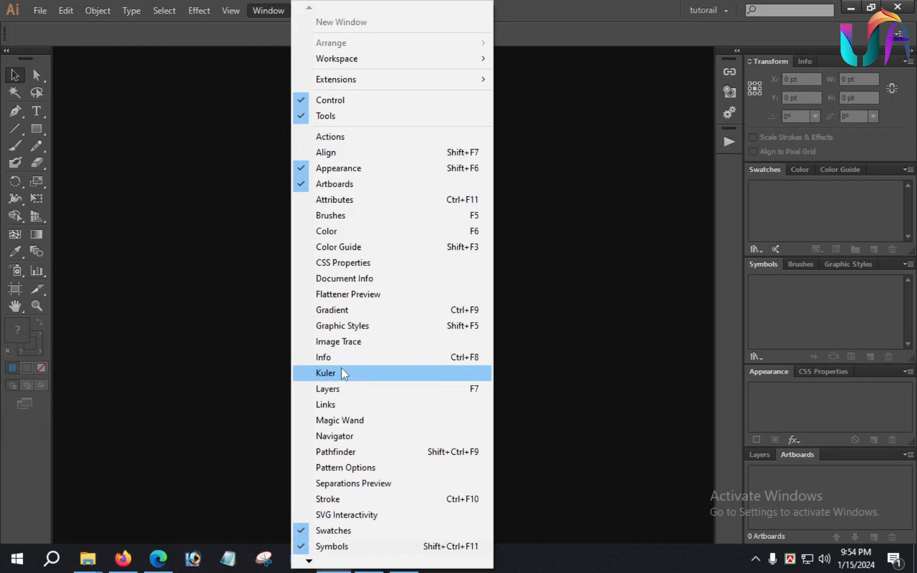
pyautogui.click(302, 391)
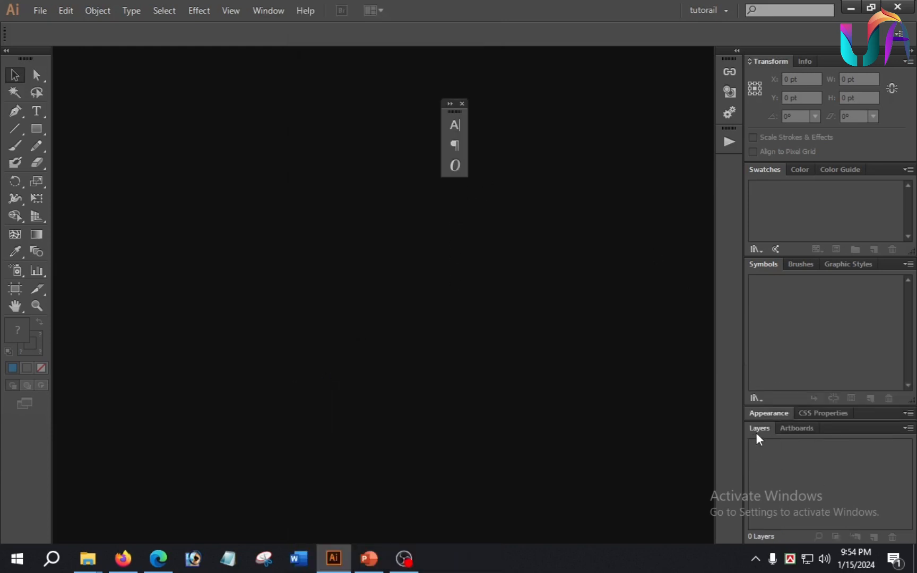
pyautogui.moveTo(756, 432); pyautogui.dragTo(276, 199)
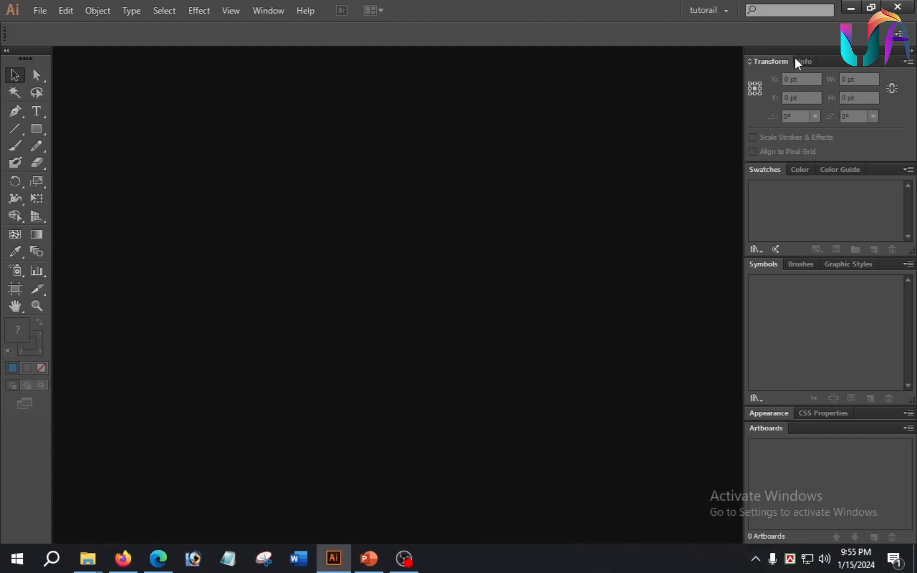
# Detach all remaining docked panels, from Info, Transform and Swatches through Appearance, CSS Properties and Artboards, and spread them over the canvas as floating panels
pyautogui.moveTo(795, 62); pyautogui.dragTo(412, 144)
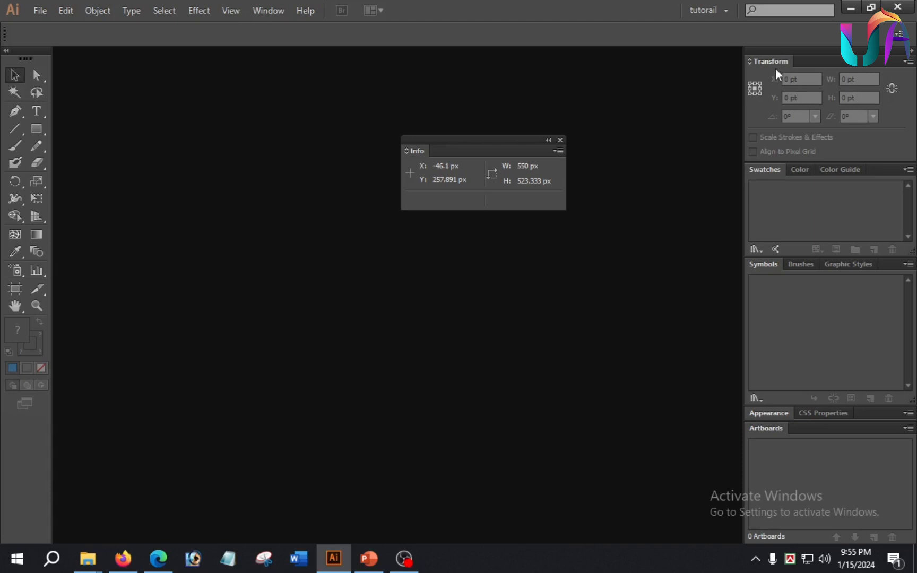
pyautogui.moveTo(775, 68); pyautogui.dragTo(215, 109)
pyautogui.moveTo(751, 58); pyautogui.dragTo(162, 281)
pyautogui.moveTo(764, 57)
pyautogui.mouseDown()
pyautogui.moveTo(635, 246)
pyautogui.moveTo(397, 362)
pyautogui.moveTo(80, 94)
pyautogui.mouseUp()
pyautogui.moveTo(809, 61); pyautogui.dragTo(617, 102)
pyautogui.moveTo(759, 61)
pyautogui.mouseDown()
pyautogui.moveTo(564, 227)
pyautogui.moveTo(635, 405)
pyautogui.moveTo(616, 419)
pyautogui.mouseUp()
pyautogui.moveTo(817, 62); pyautogui.dragTo(579, 318)
pyautogui.moveTo(766, 76); pyautogui.dragTo(763, 235)
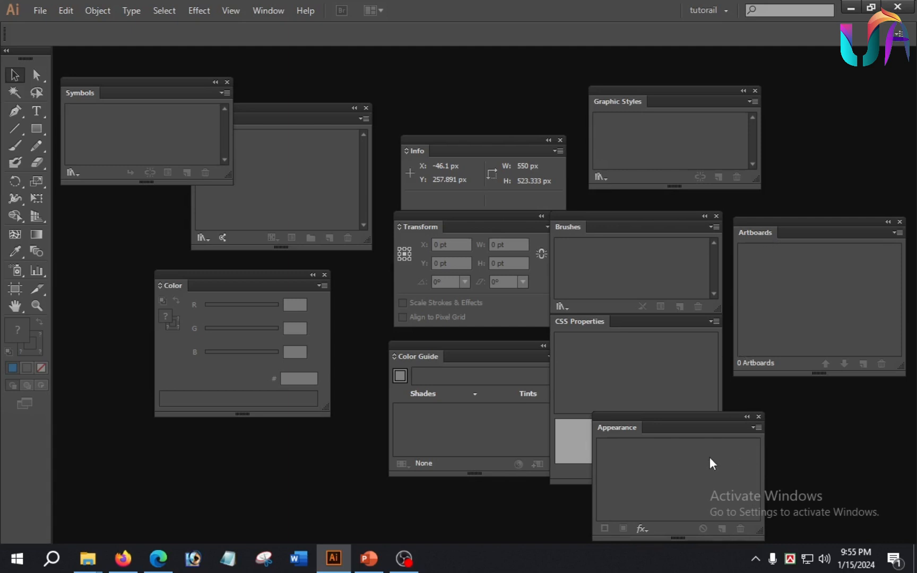
# Close the floating Appearance and CSS Properties panels
pyautogui.click(759, 416)
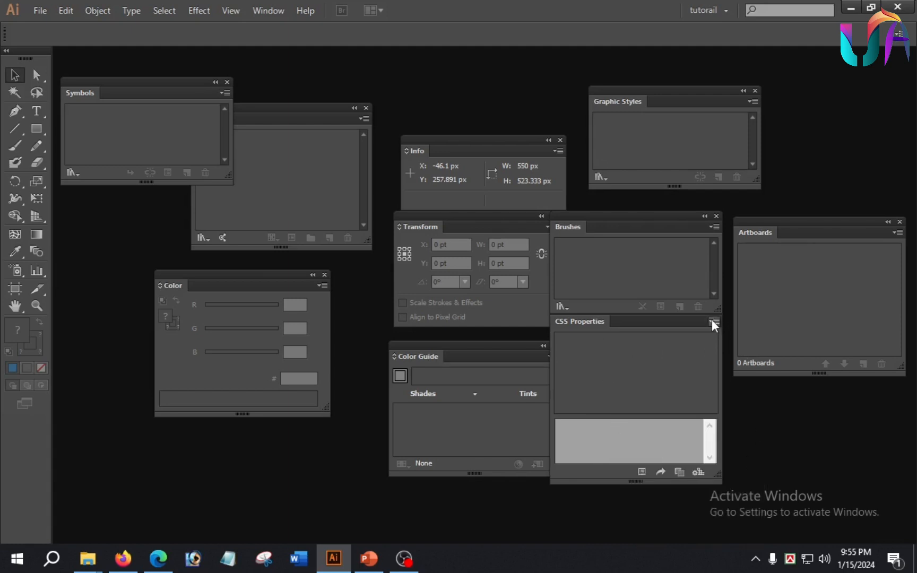
pyautogui.moveTo(572, 320)
pyautogui.mouseDown()
pyautogui.moveTo(580, 387)
pyautogui.moveTo(619, 382)
pyautogui.mouseUp()
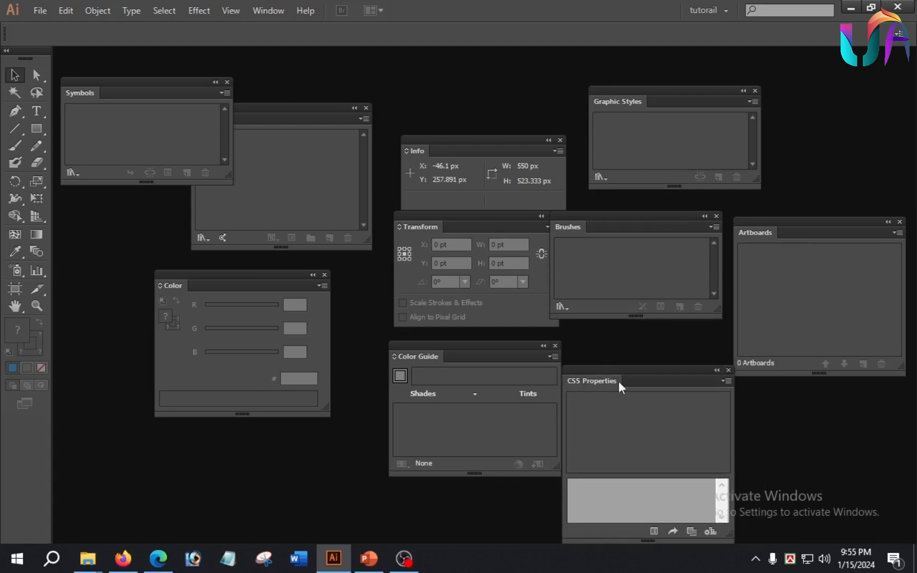
pyautogui.click(729, 371)
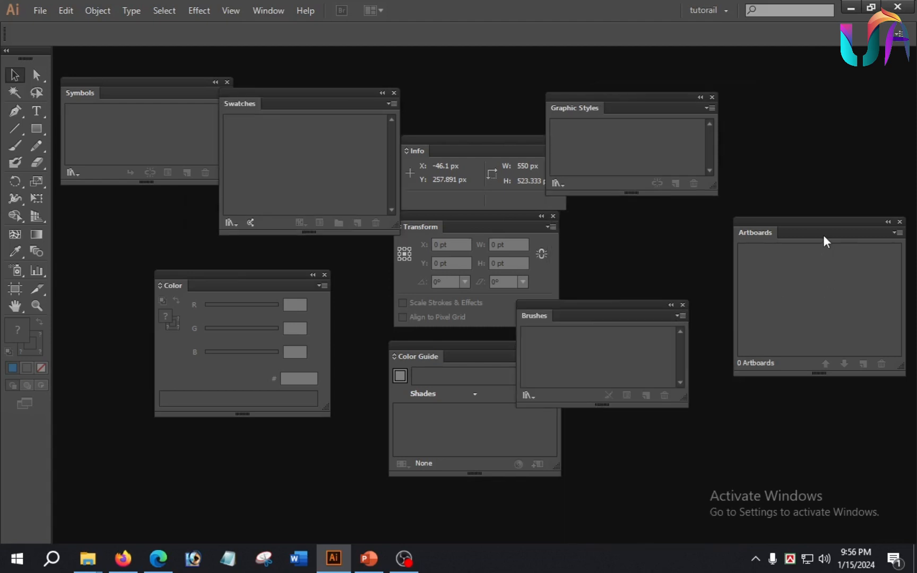
# Move the floating Artboards panel up and attach the Graphic Styles panel directly above it
pyautogui.moveTo(824, 236); pyautogui.dragTo(822, 87)
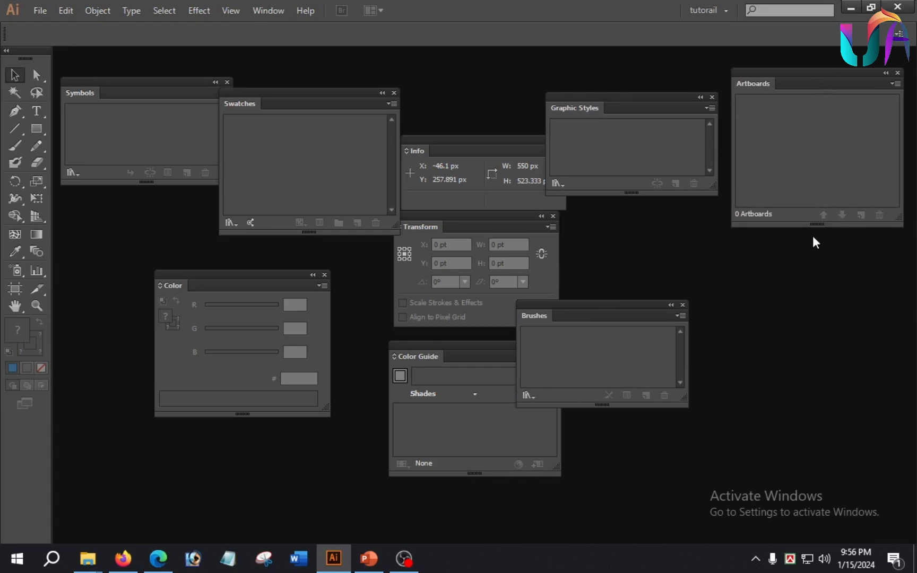
pyautogui.moveTo(571, 107); pyautogui.dragTo(801, 86)
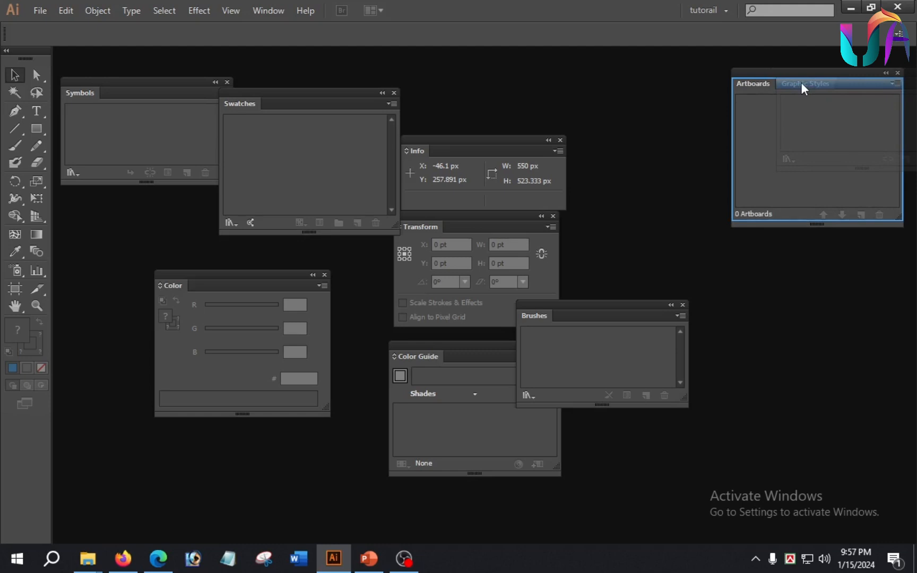
pyautogui.moveTo(802, 83)
pyautogui.mouseDown()
pyautogui.moveTo(804, 96)
pyautogui.moveTo(802, 80)
pyautogui.mouseUp()
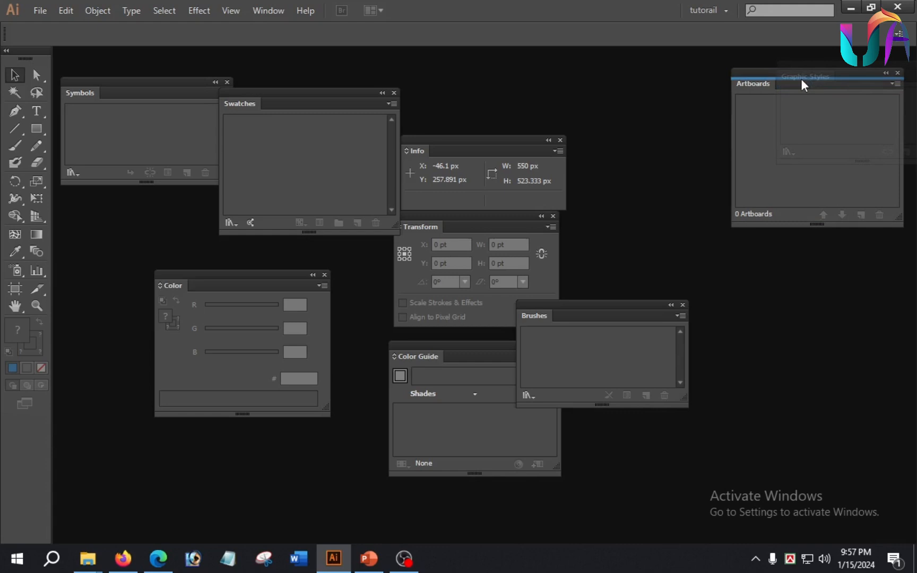
pyautogui.moveTo(802, 81); pyautogui.dragTo(802, 80)
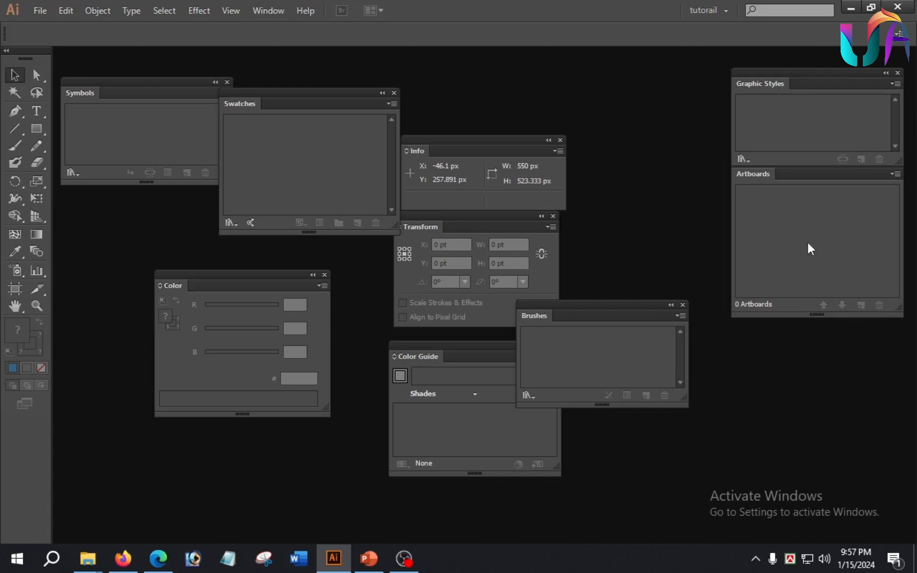
# Reposition the floating Brushes panel over the Transform panel's corner and the Swatches panel between Symbols and Color
pyautogui.moveTo(592, 318); pyautogui.dragTo(621, 313)
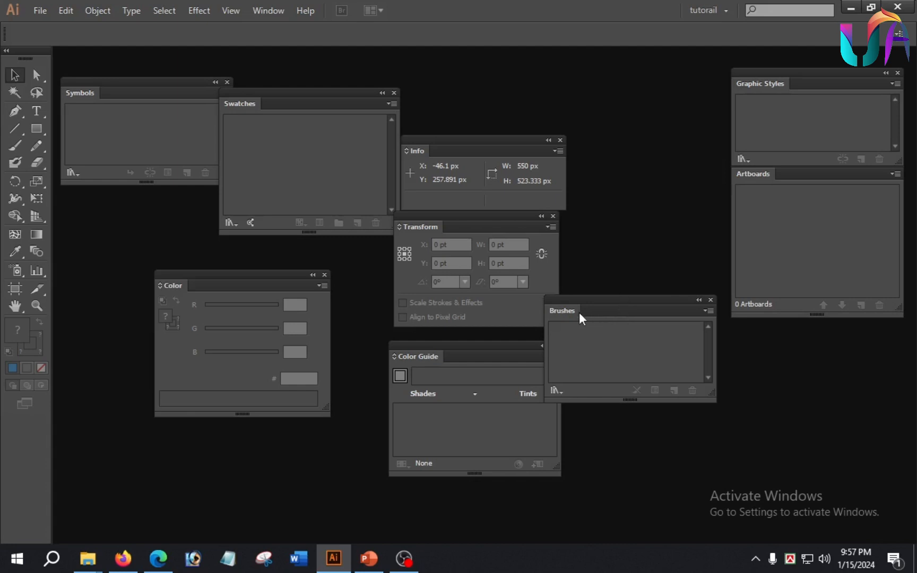
pyautogui.moveTo(583, 311)
pyautogui.mouseDown()
pyautogui.moveTo(667, 310)
pyautogui.moveTo(721, 294)
pyautogui.moveTo(774, 200)
pyautogui.moveTo(681, 376)
pyautogui.moveTo(545, 289)
pyautogui.mouseUp()
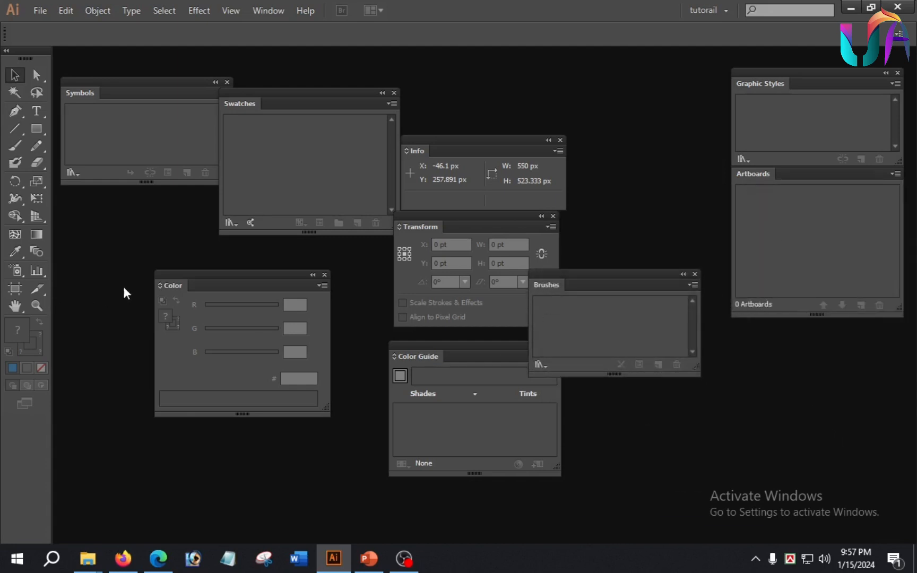
pyautogui.moveTo(273, 111); pyautogui.dragTo(267, 136)
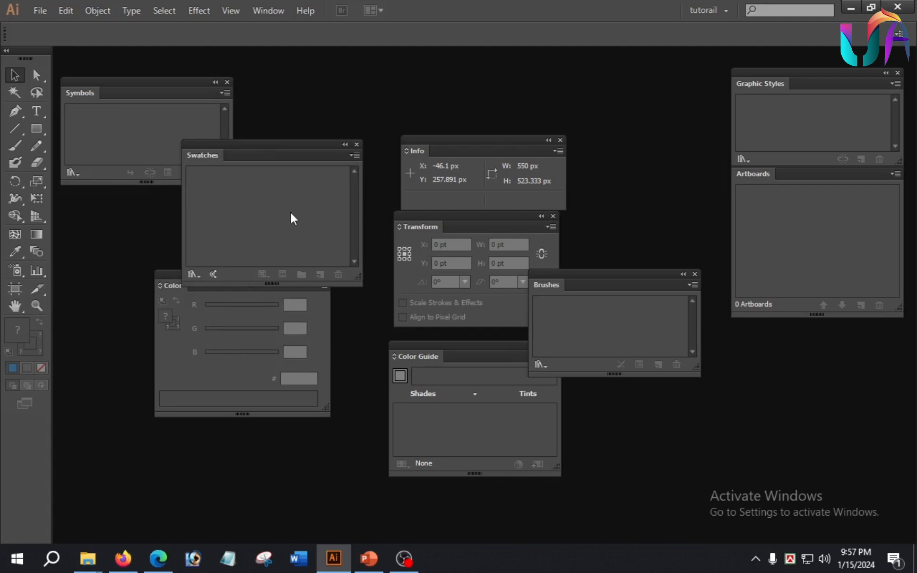
# Show the Align panel group and reorder it so that Pathfinder comes before Align
pyautogui.click(260, 9)
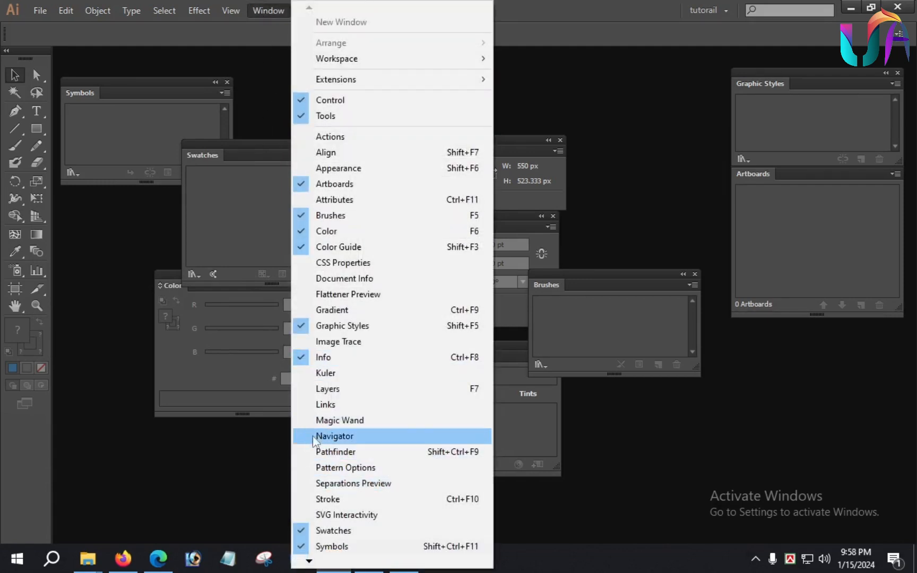
pyautogui.click(319, 152)
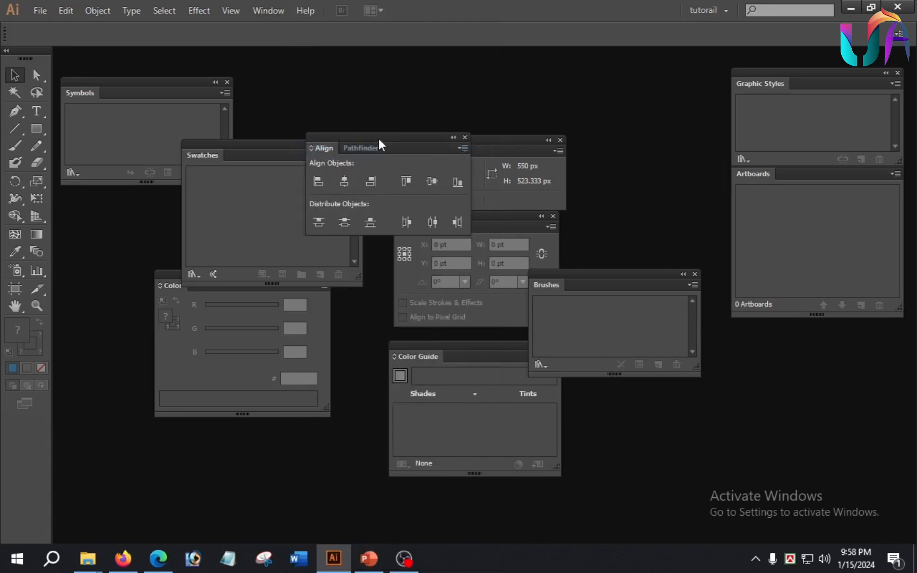
pyautogui.moveTo(379, 141); pyautogui.dragTo(319, 151)
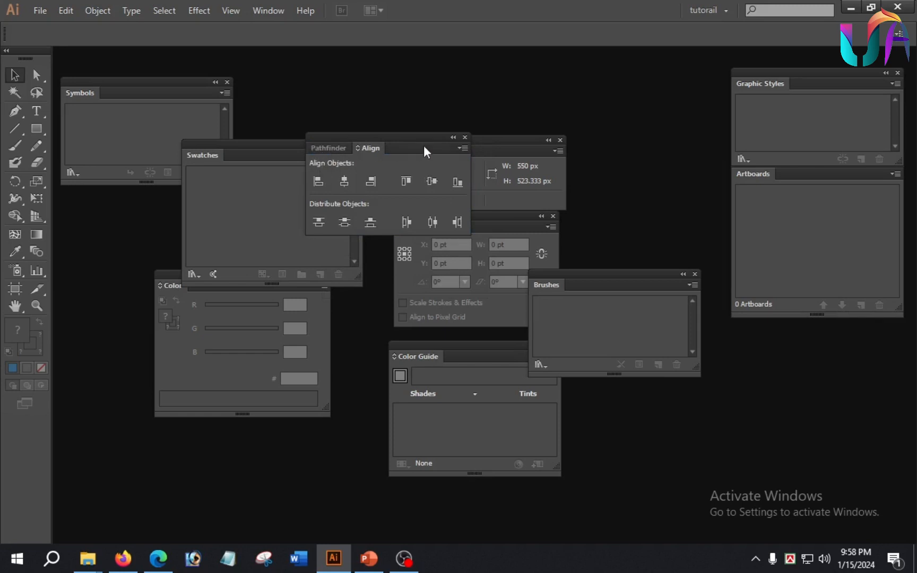
# Merge the Pathfinder and Align group into the Artboards panel group and bring Pathfinder to the front
pyautogui.moveTo(407, 141); pyautogui.dragTo(845, 184)
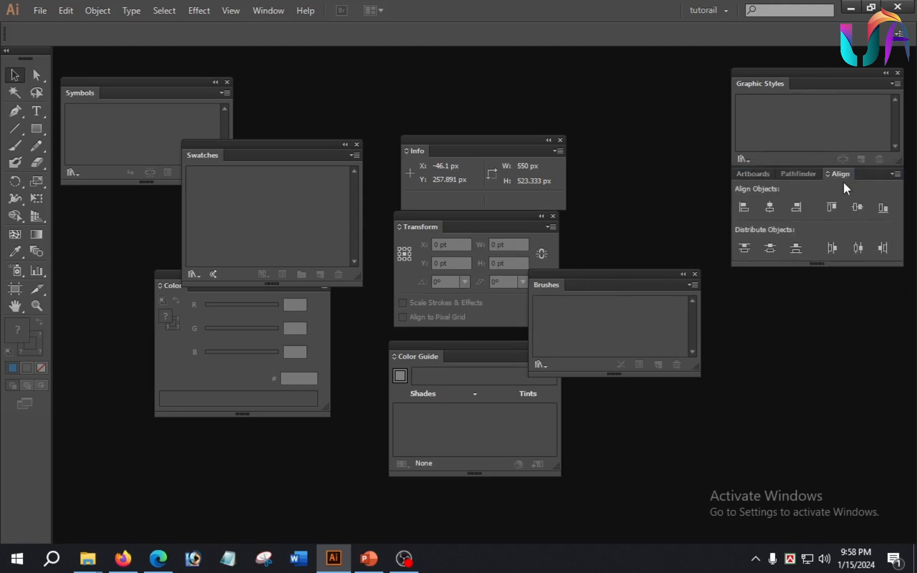
pyautogui.click(797, 175)
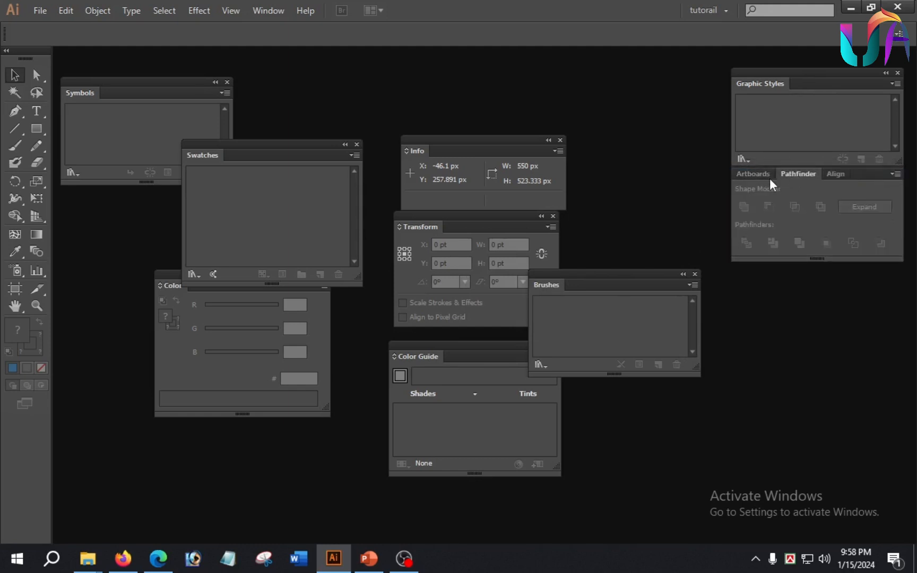
# View the Artboards and Align panels in the group and bring Pathfinder back to the front
pyautogui.click(754, 174)
pyautogui.click(836, 174)
pyautogui.click(798, 174)
# Show the Layers panel and attach it directly below the Pathfinder panel group
pyautogui.click(260, 12)
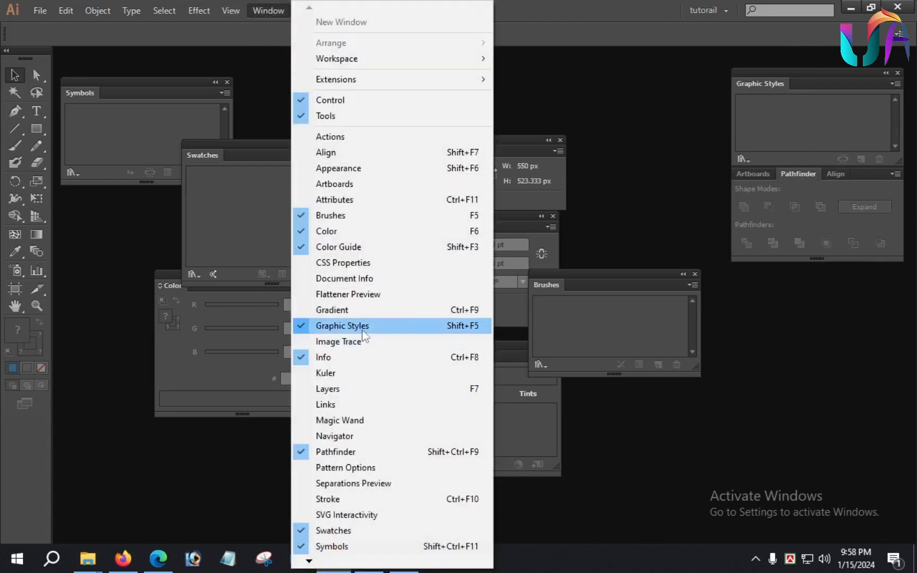
pyautogui.click(302, 393)
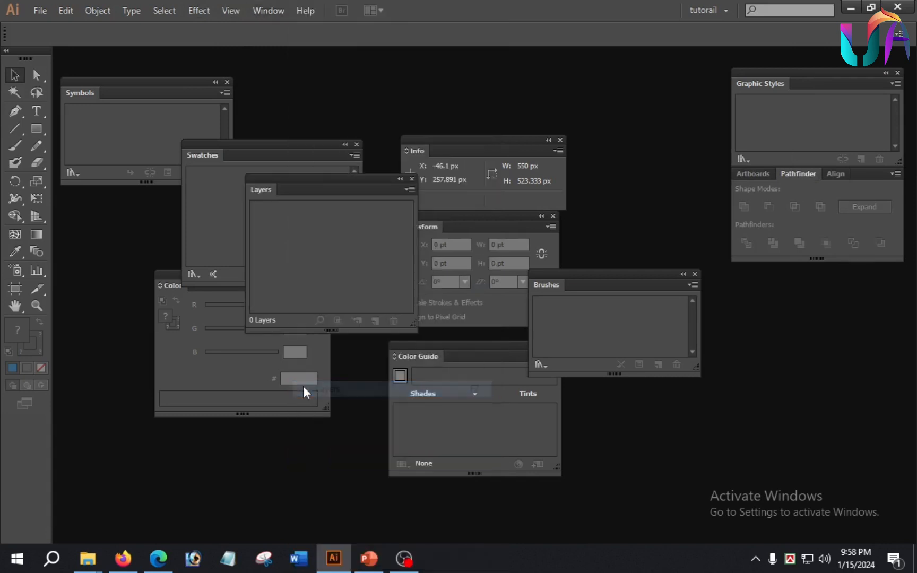
pyautogui.moveTo(295, 193)
pyautogui.mouseDown()
pyautogui.moveTo(337, 311)
pyautogui.moveTo(731, 423)
pyautogui.moveTo(773, 361)
pyautogui.moveTo(762, 330)
pyautogui.moveTo(781, 283)
pyautogui.moveTo(776, 329)
pyautogui.moveTo(832, 275)
pyautogui.moveTo(835, 256)
pyautogui.moveTo(840, 261)
pyautogui.mouseUp()
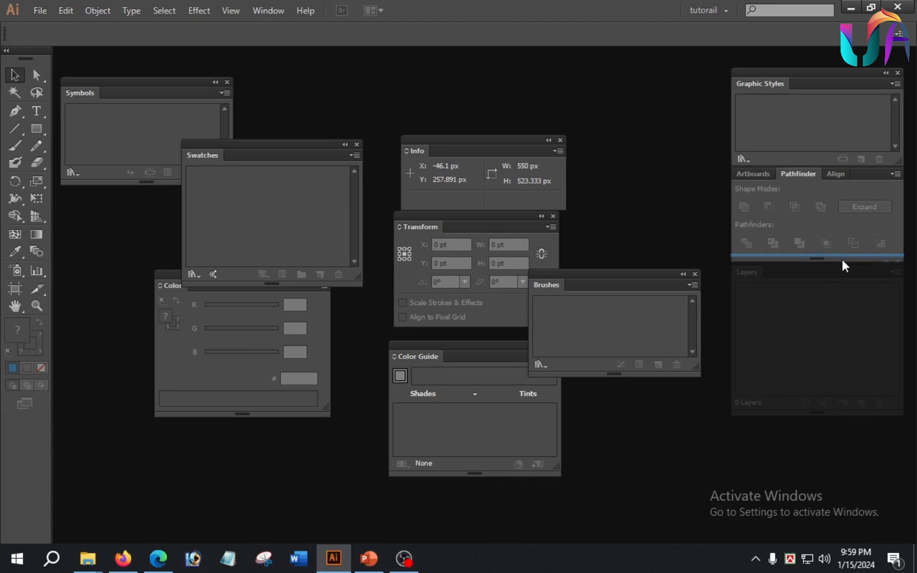
pyautogui.moveTo(842, 258); pyautogui.dragTo(843, 260)
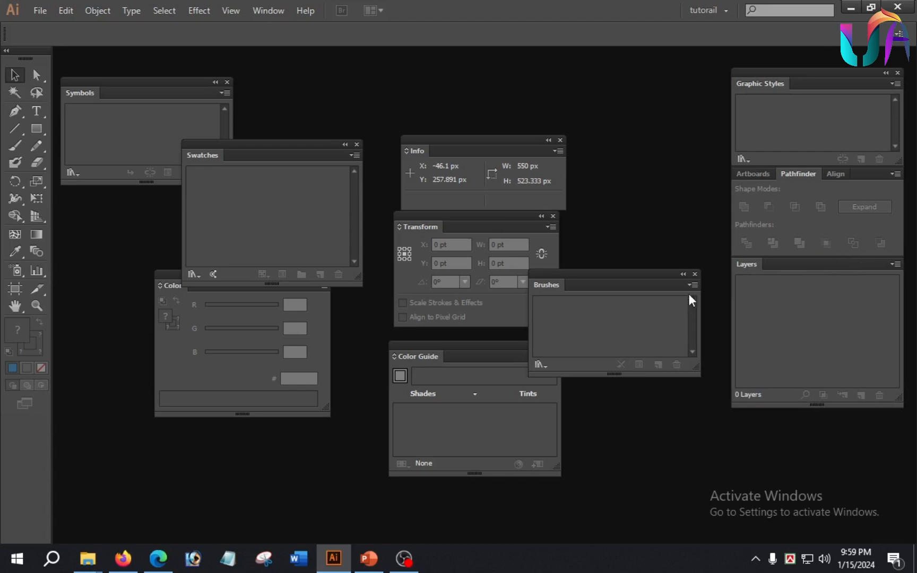
# Close the floating Brushes and Info panels
pyautogui.click(694, 274)
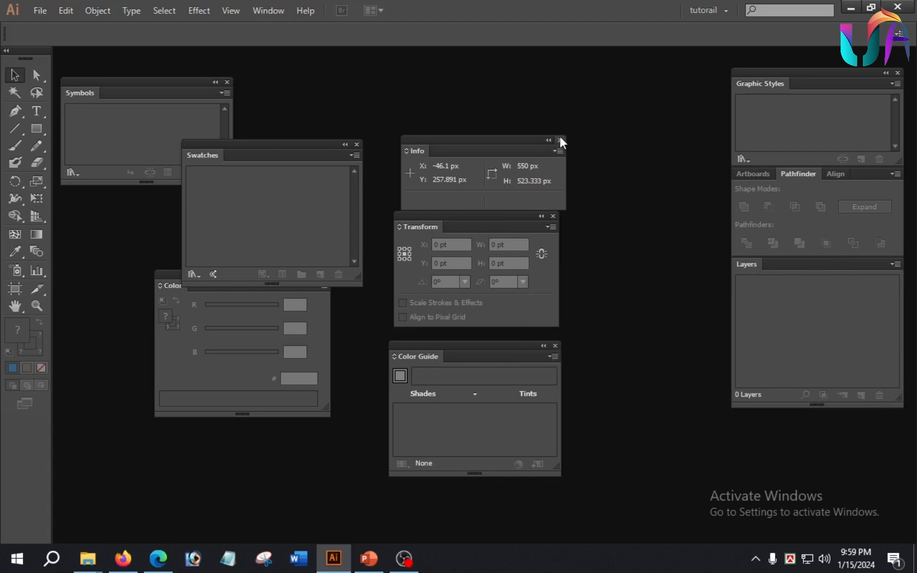
pyautogui.click(560, 140)
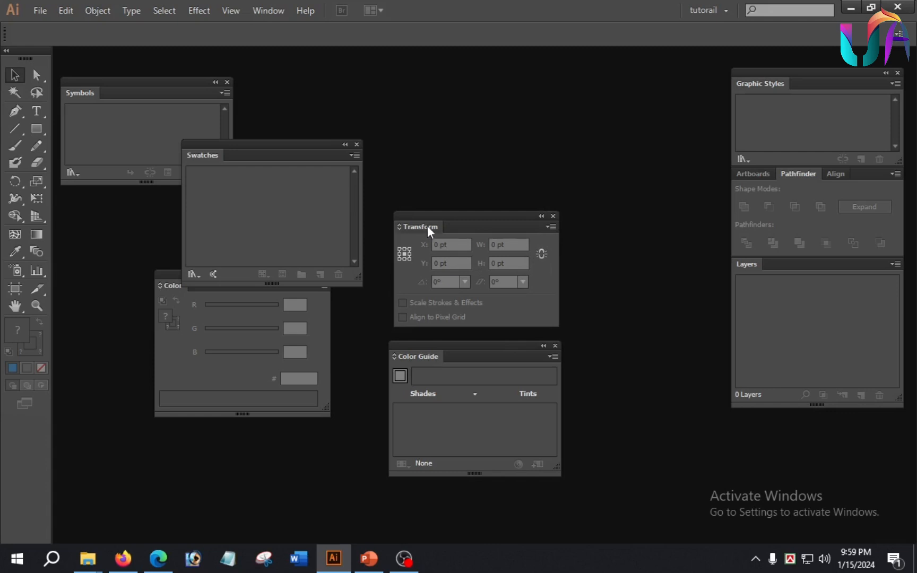
# Attach the Transform panel above Graphic Styles and merge the Color panel into the Graphic Styles group
pyautogui.moveTo(427, 226); pyautogui.dragTo(805, 81)
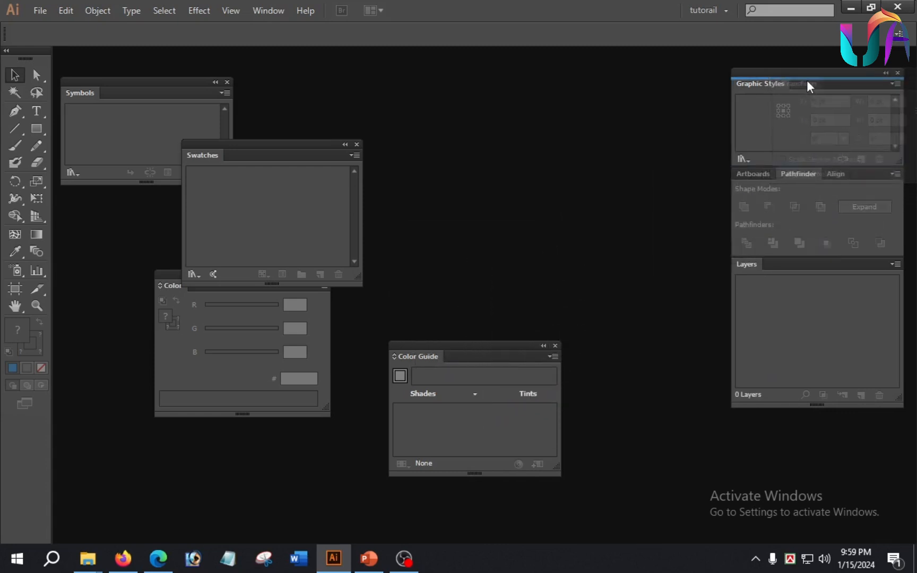
pyautogui.moveTo(172, 286); pyautogui.dragTo(808, 191)
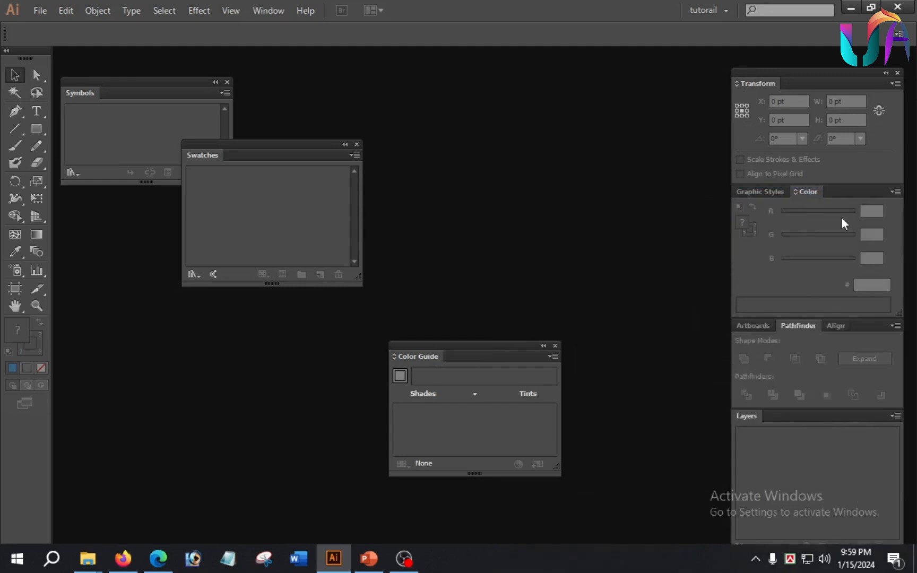
# Close the Swatches and Symbols panels and merge Color Guide into the Graphic Styles and Color group
pyautogui.click(357, 144)
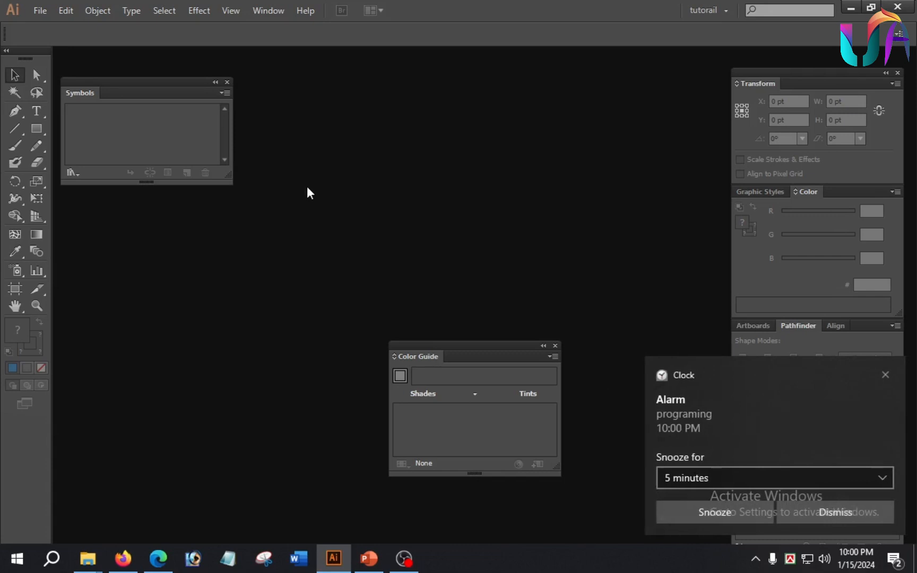
pyautogui.click(855, 515)
pyautogui.click(228, 82)
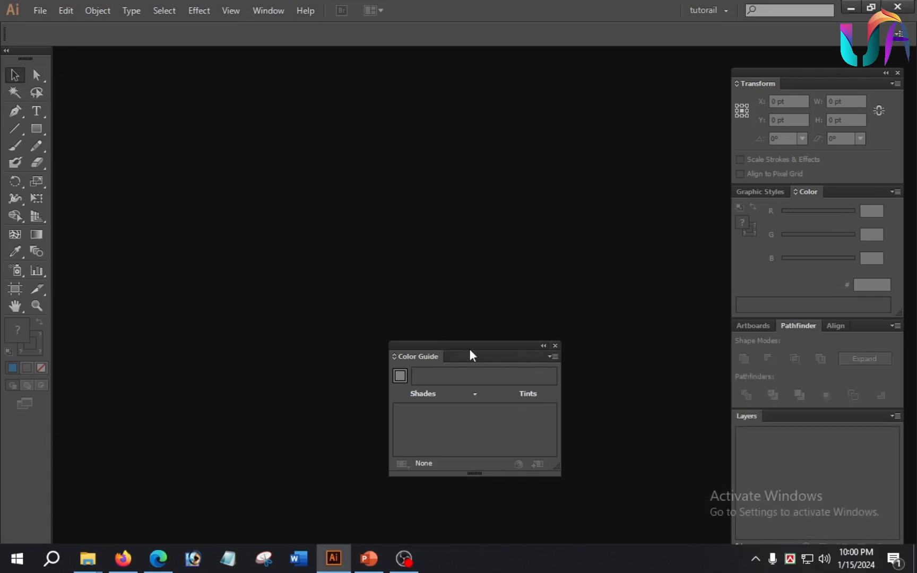
pyautogui.moveTo(470, 349); pyautogui.dragTo(860, 193)
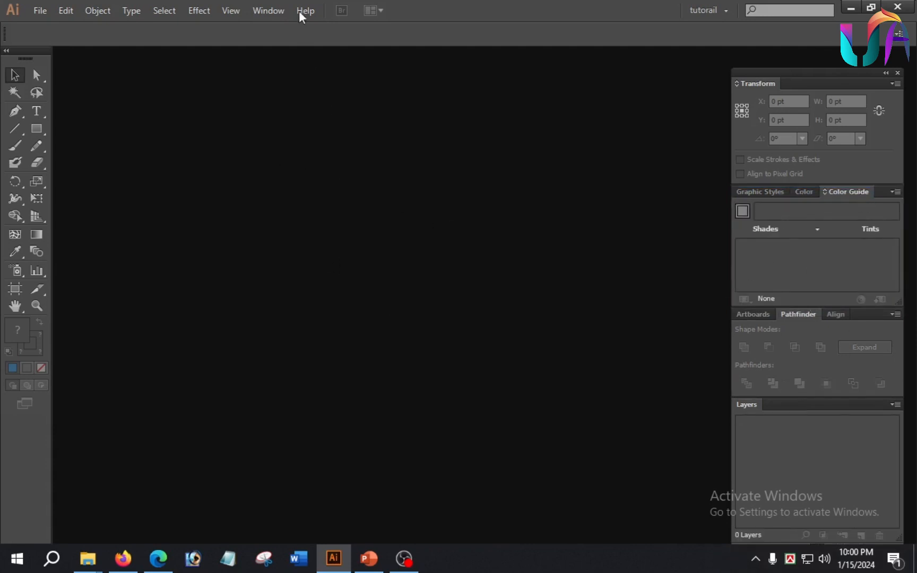
# Reset the custom tutorail workspace
pyautogui.click(269, 10)
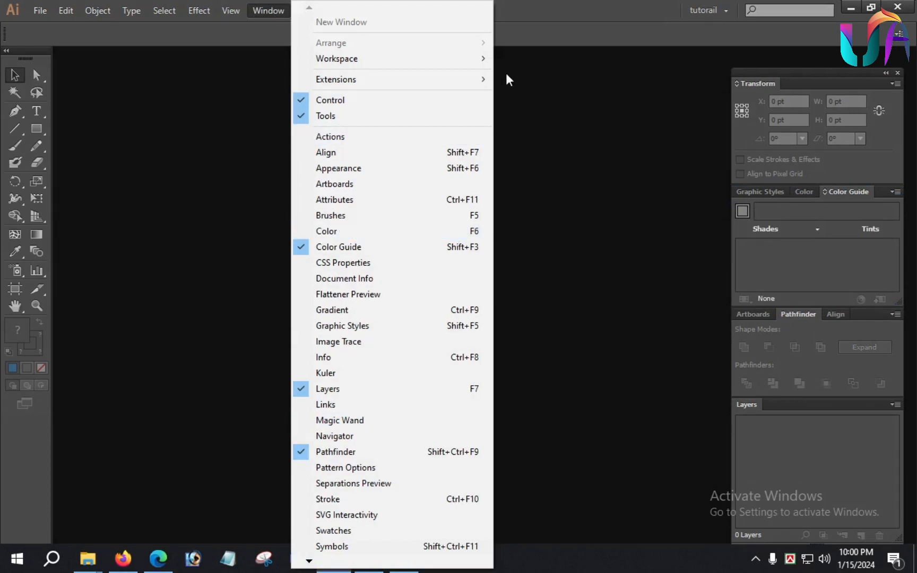
pyautogui.moveTo(478, 63)
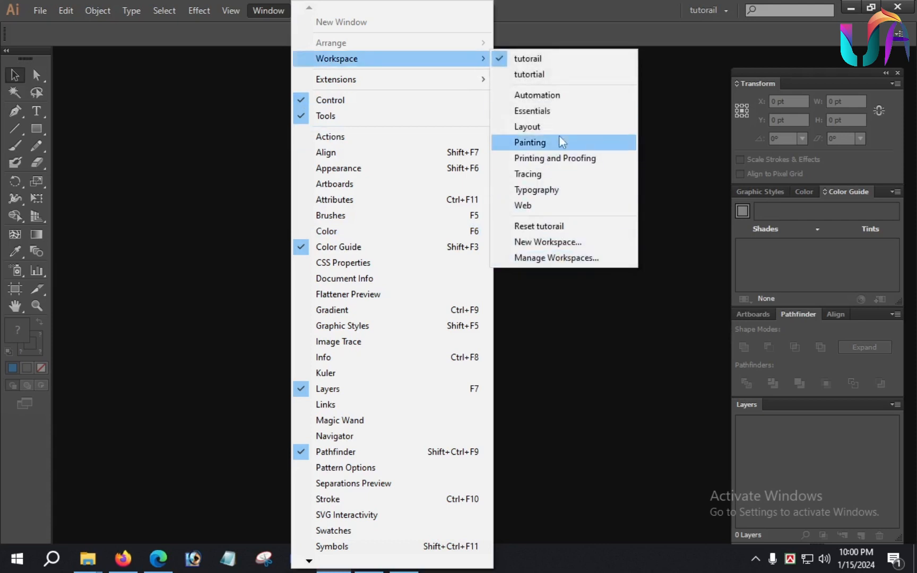
pyautogui.click(576, 229)
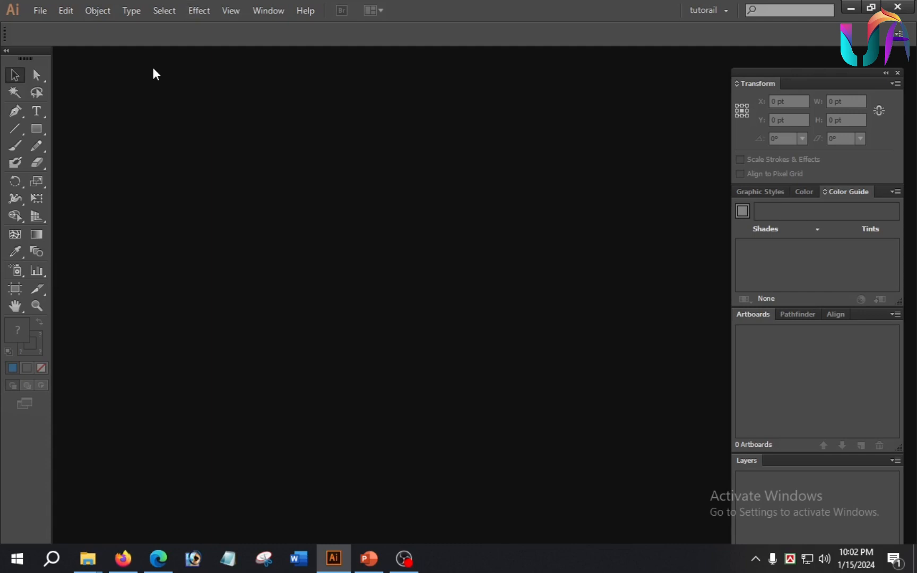
pyautogui.click(105, 14)
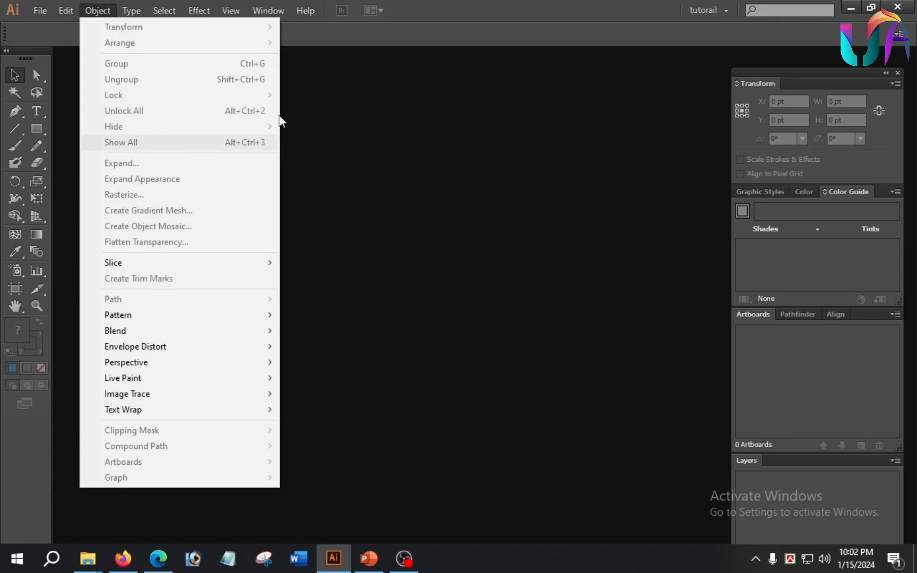
pyautogui.click(364, 100)
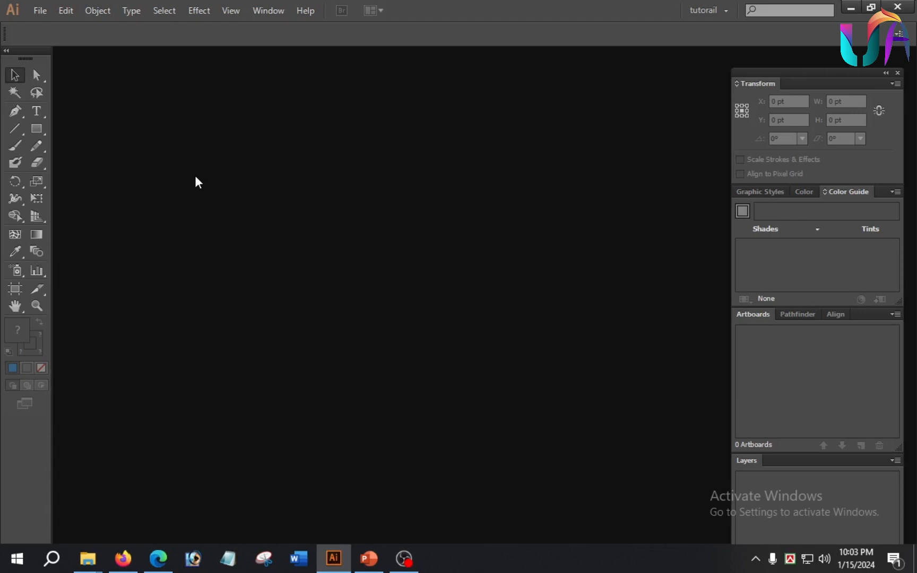
# Create a new document named tutorial with the Devices profile and iPad size, 1536 × 2048 px
pyautogui.hotkey('ctrl', 'n')
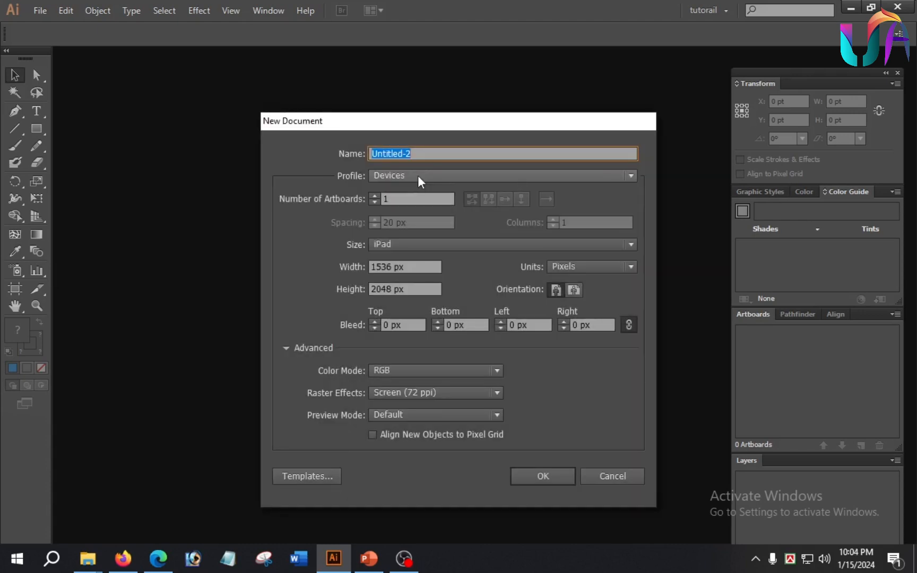
pyautogui.press('BackSpace')
pyautogui.write('tutorial')
pyautogui.press('Return')
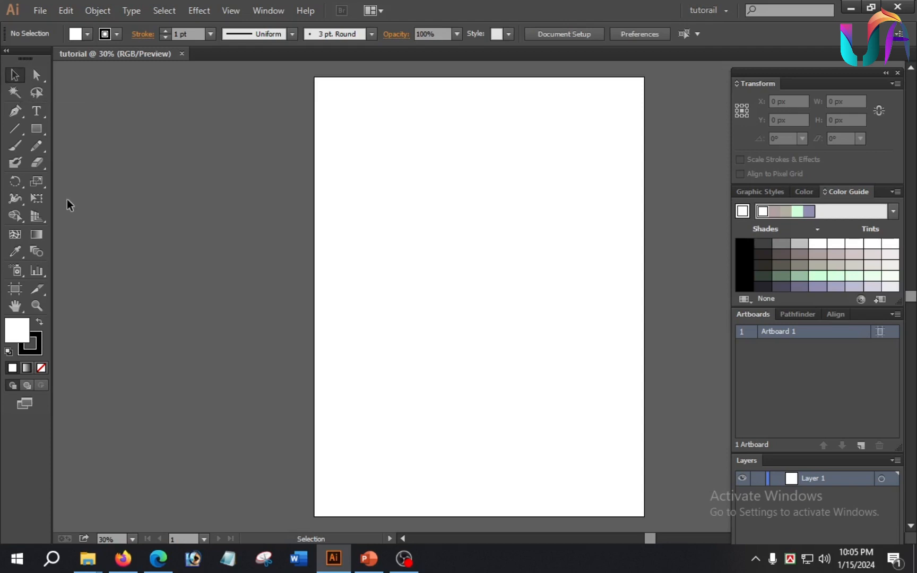
# Draw eight separate rectangles of varied sizes across the artboard, the lowest about 397 × 347 px
pyautogui.click(35, 81)
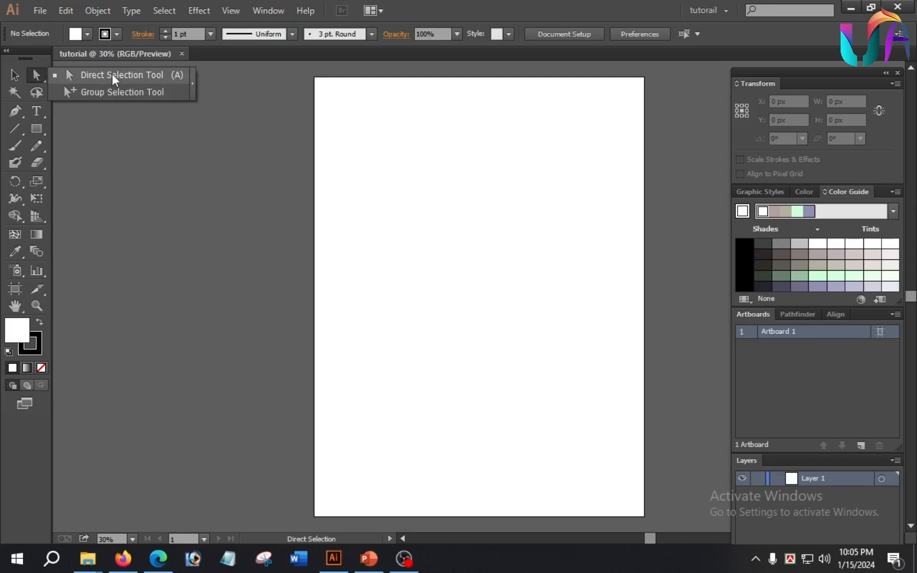
pyautogui.press('m')
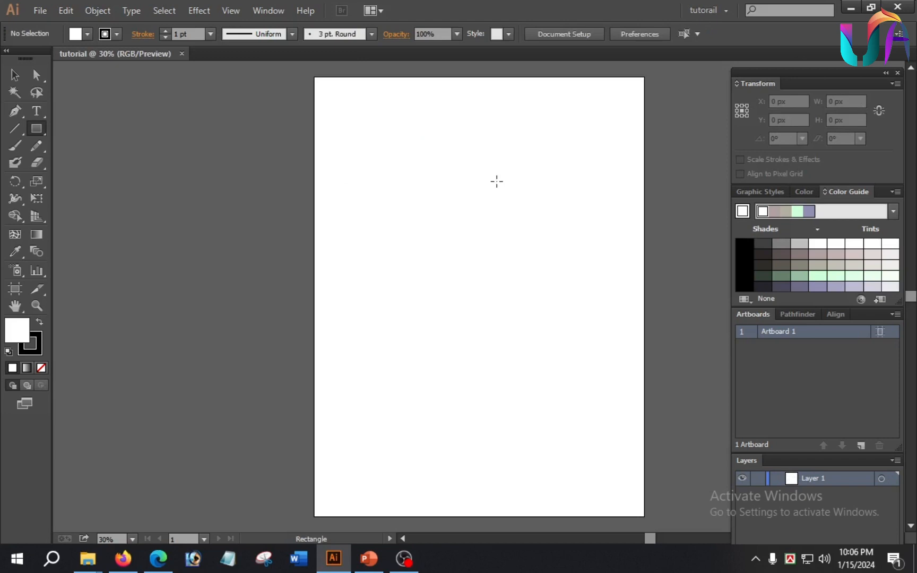
pyautogui.moveTo(357, 113); pyautogui.dragTo(391, 142)
pyautogui.moveTo(436, 124)
pyautogui.mouseDown()
pyautogui.moveTo(460, 158)
pyautogui.moveTo(558, 204)
pyautogui.mouseUp()
pyautogui.moveTo(390, 228); pyautogui.dragTo(455, 316)
pyautogui.moveTo(467, 316); pyautogui.dragTo(552, 390)
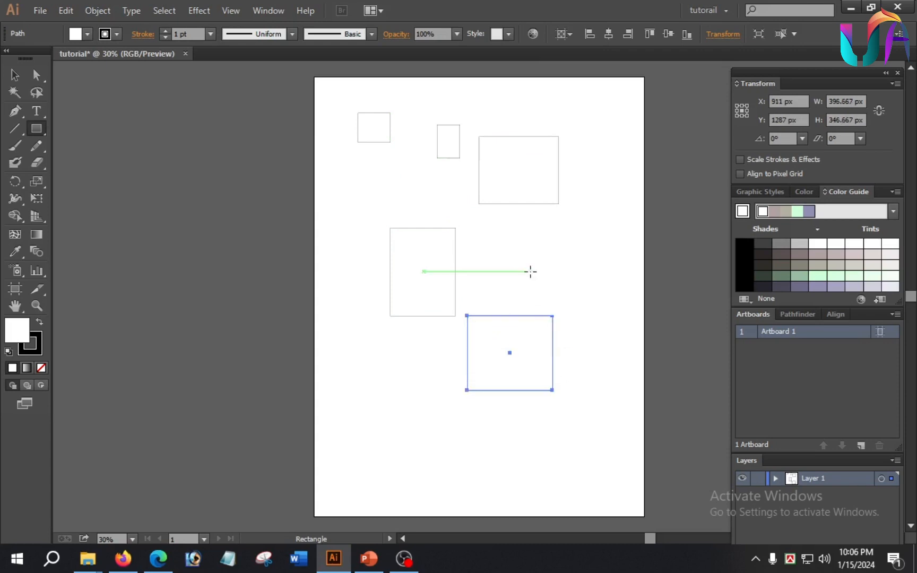
pyautogui.moveTo(532, 272); pyautogui.dragTo(571, 293)
pyautogui.moveTo(510, 230); pyautogui.dragTo(543, 260)
pyautogui.moveTo(459, 256); pyautogui.dragTo(479, 286)
# Fill the three upper rectangles, from left to right, with pale mauve, green and pink using the Color Guide
pyautogui.keyDown('ctrl'); pyautogui.click(375, 128); pyautogui.keyUp('ctrl')
pyautogui.click(854, 254)
pyautogui.scroll(-3, 848, 247)
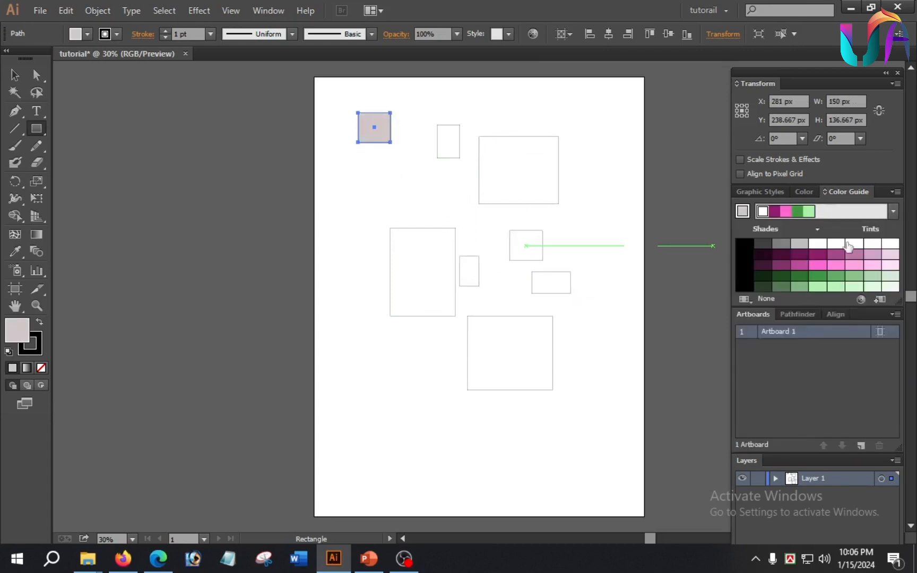
pyautogui.keyDown('ctrl'); pyautogui.click(449, 141); pyautogui.keyUp('ctrl')
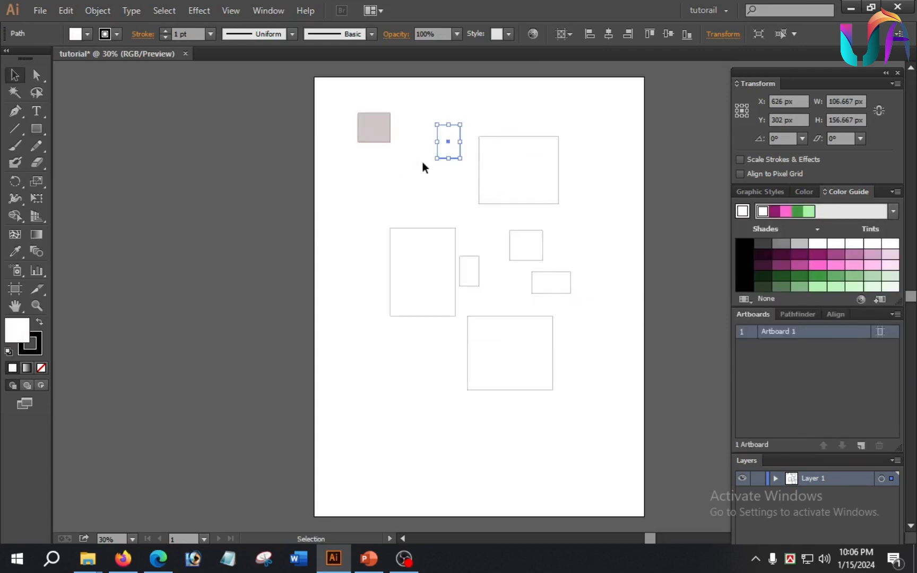
pyautogui.click(835, 276)
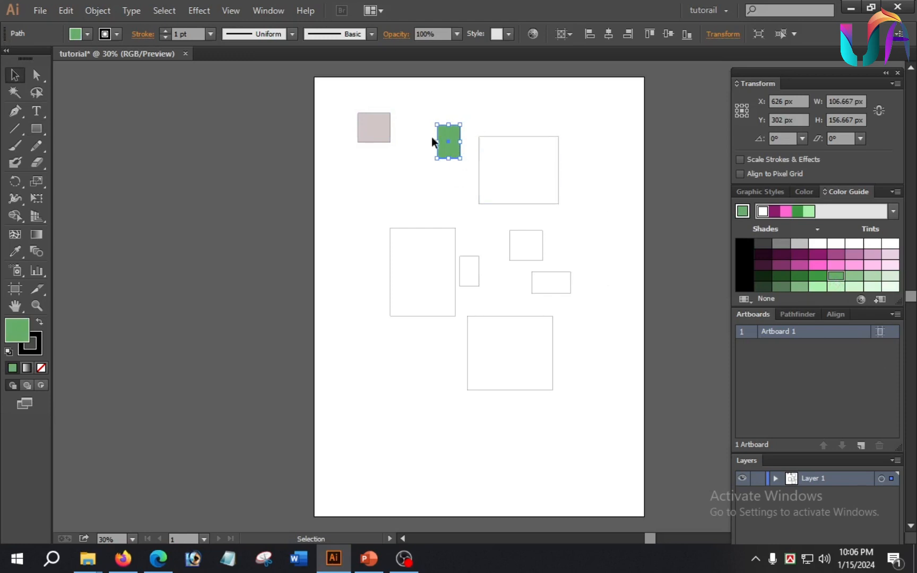
pyautogui.click(506, 194)
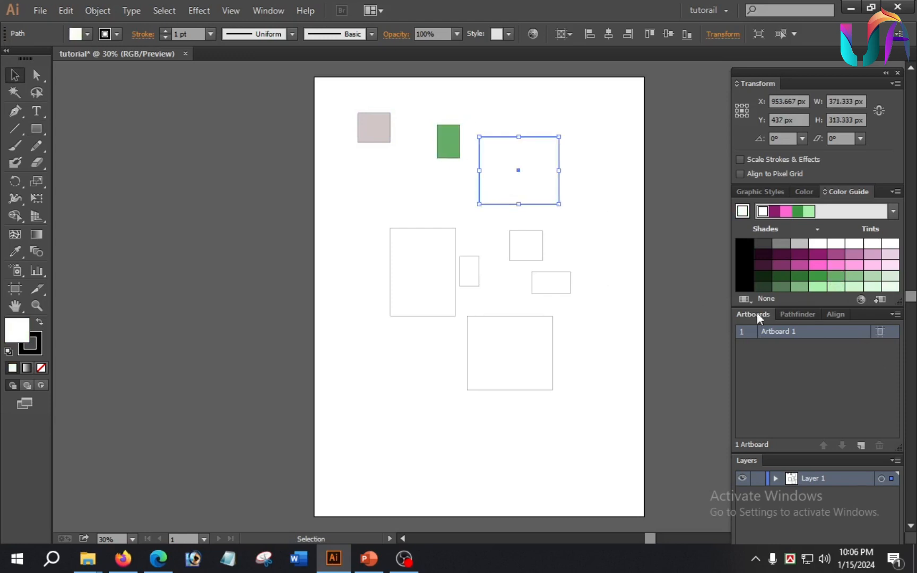
pyautogui.click(849, 279)
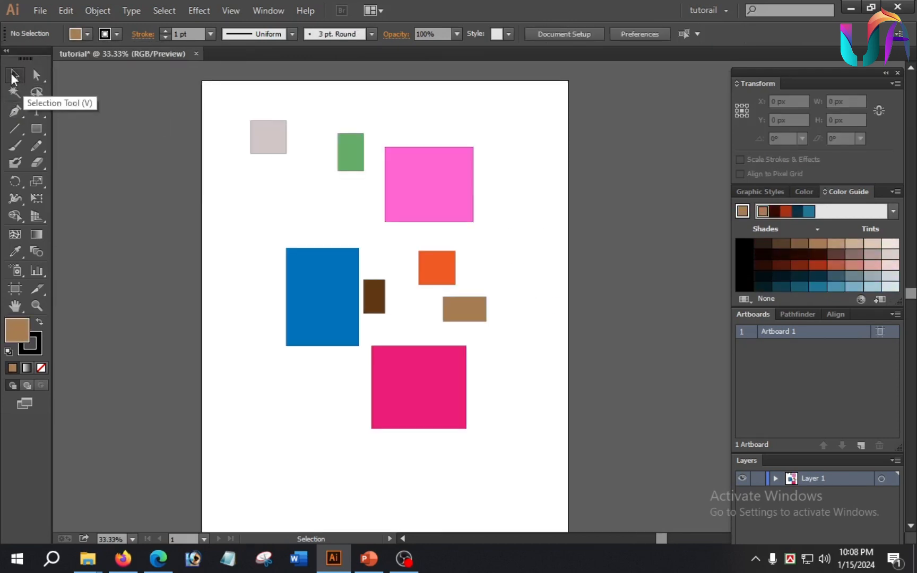
# Move the green rectangle diagonally below the pale mauve one and enlarge the pink rectangle to about 513 × 404 px
pyautogui.click(262, 142)
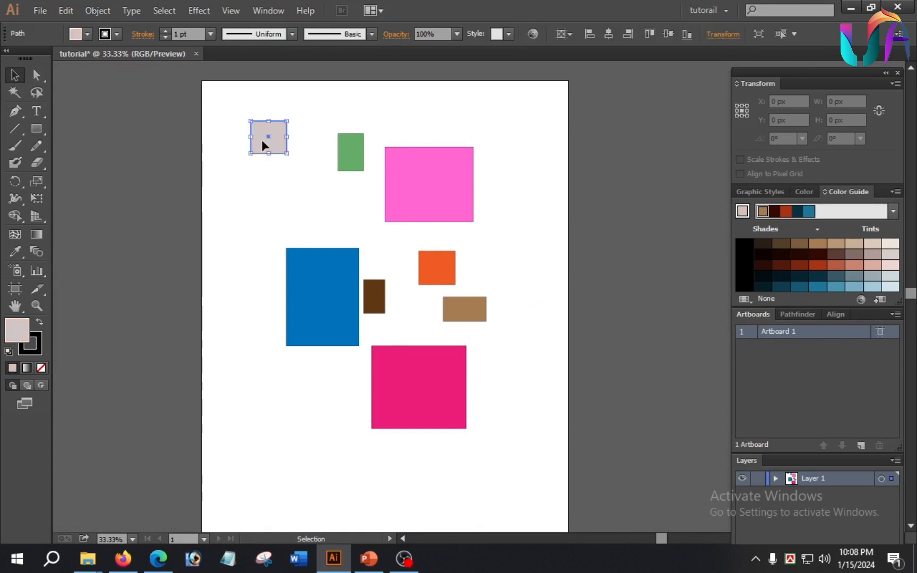
pyautogui.moveTo(351, 161); pyautogui.dragTo(312, 192)
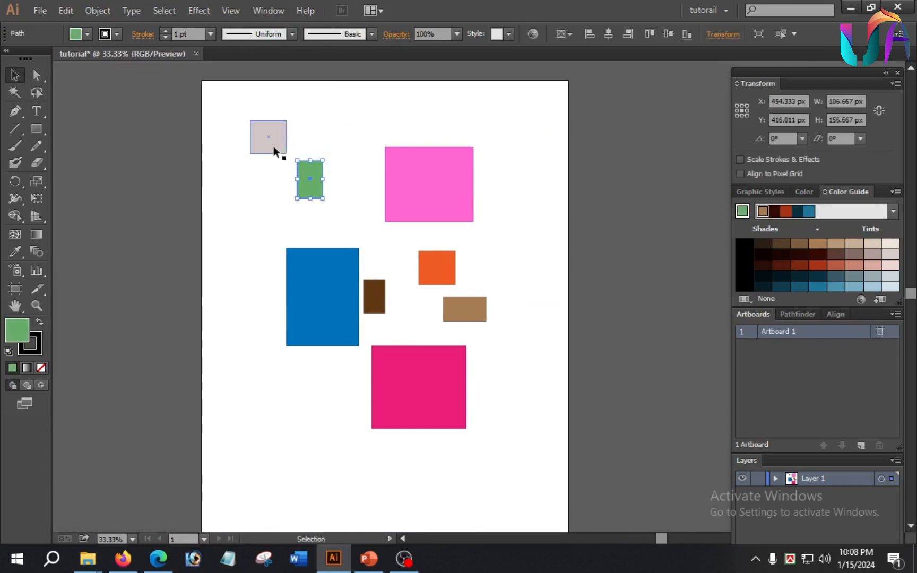
pyautogui.click(267, 136)
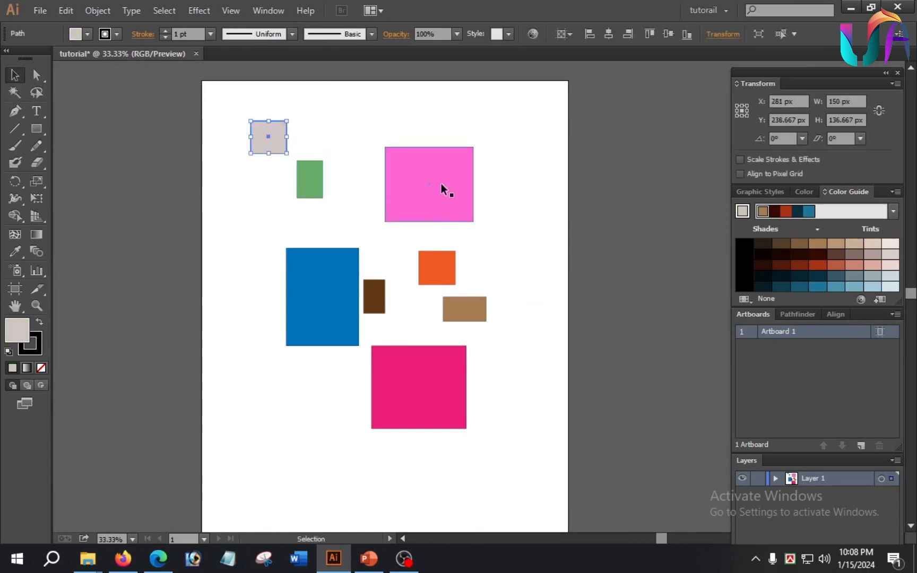
pyautogui.click(424, 186)
pyautogui.moveTo(424, 186); pyautogui.dragTo(436, 166)
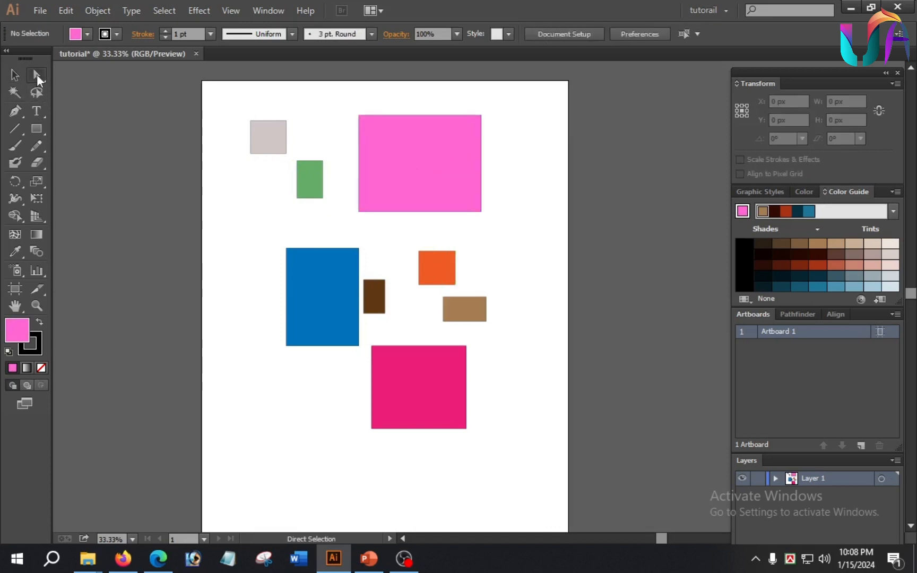
# Pull the pink rectangle's two upper anchor points outward with the Direct Selection tool, to about X 612 px and X 1269 px
pyautogui.click(36, 74)
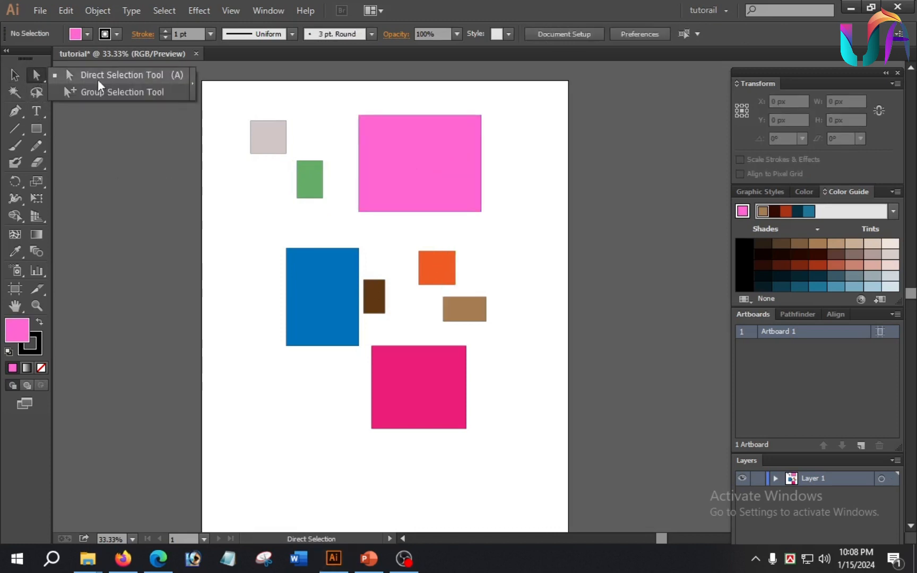
pyautogui.click(132, 75)
pyautogui.click(368, 126)
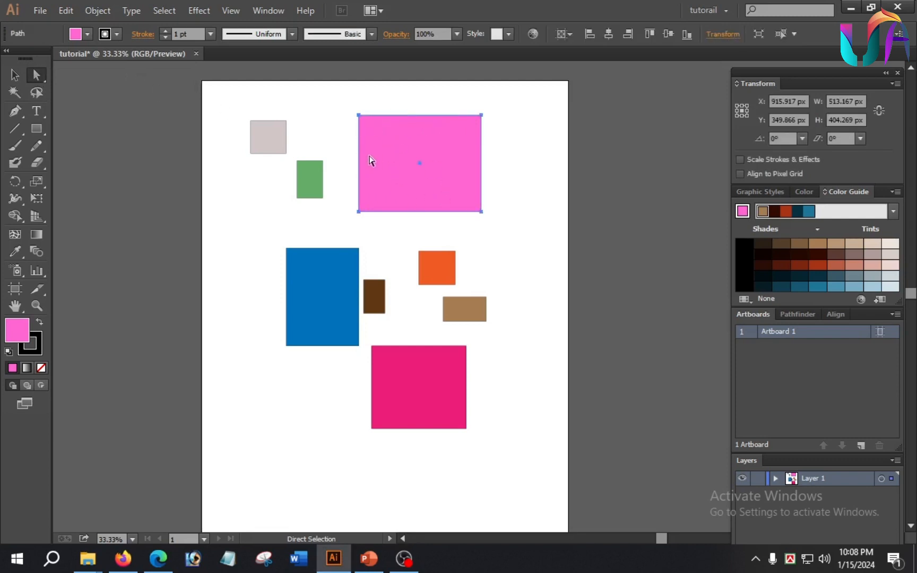
pyautogui.click(359, 117)
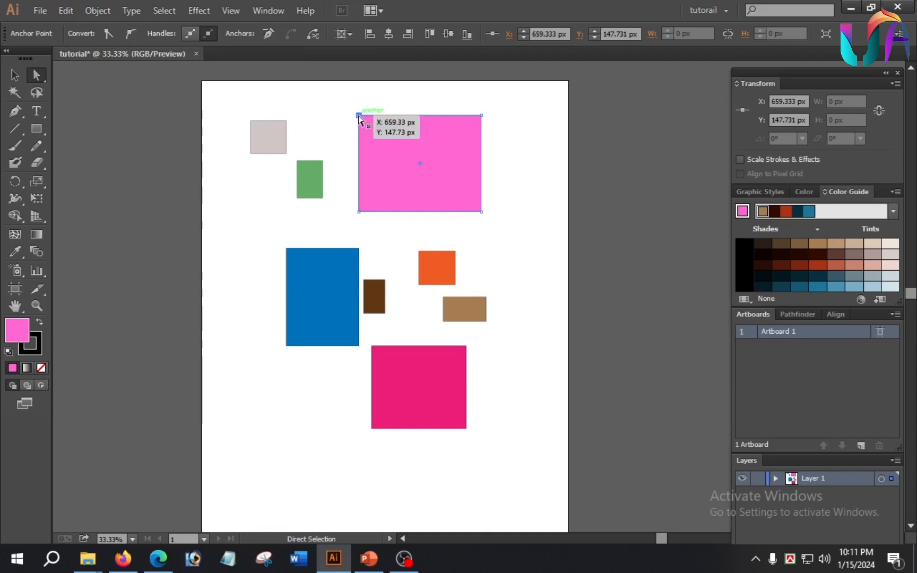
pyautogui.moveTo(359, 116)
pyautogui.mouseDown()
pyautogui.moveTo(364, 183)
pyautogui.moveTo(348, 120)
pyautogui.mouseUp()
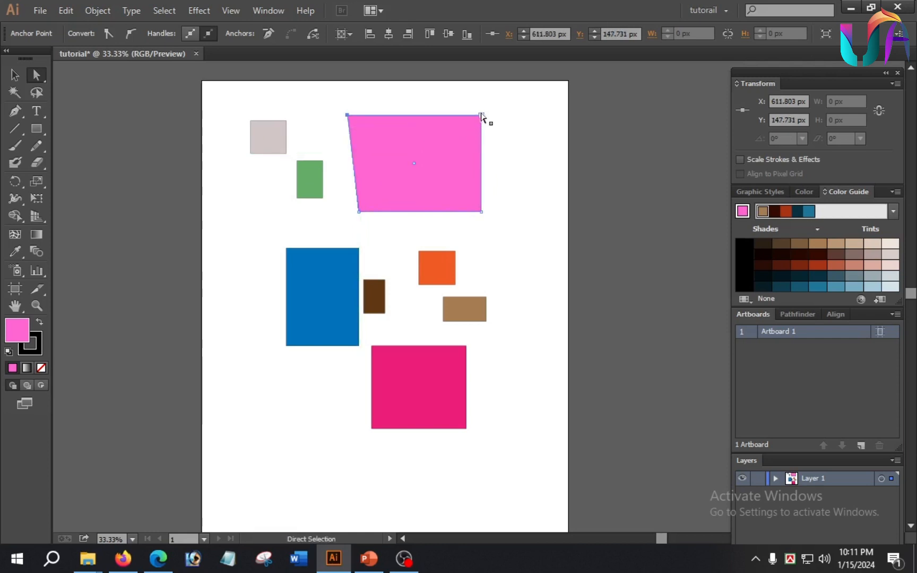
pyautogui.moveTo(482, 116); pyautogui.dragTo(505, 115)
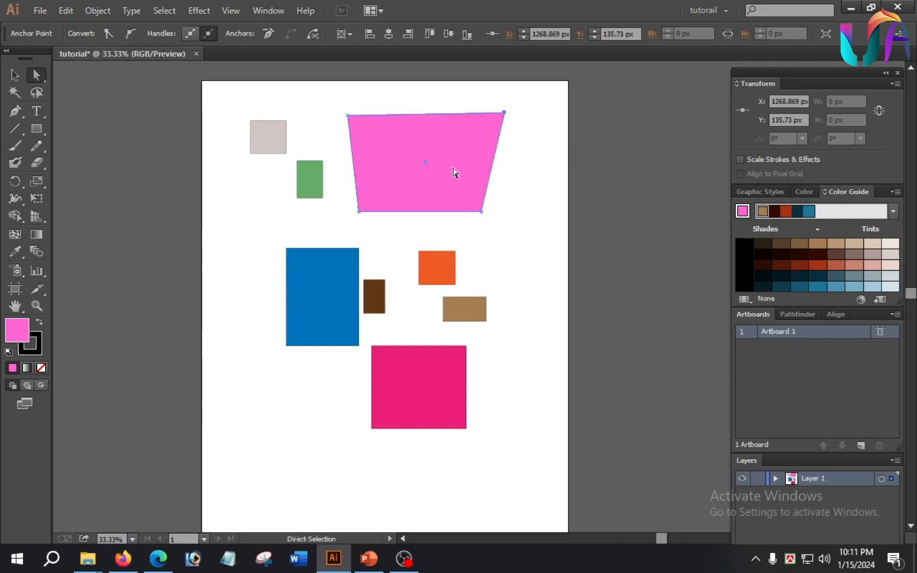
# Convert the pink shape's upper-right anchor point to smooth and adjust its direction handles to bulge the adjoining sides
pyautogui.click(130, 35)
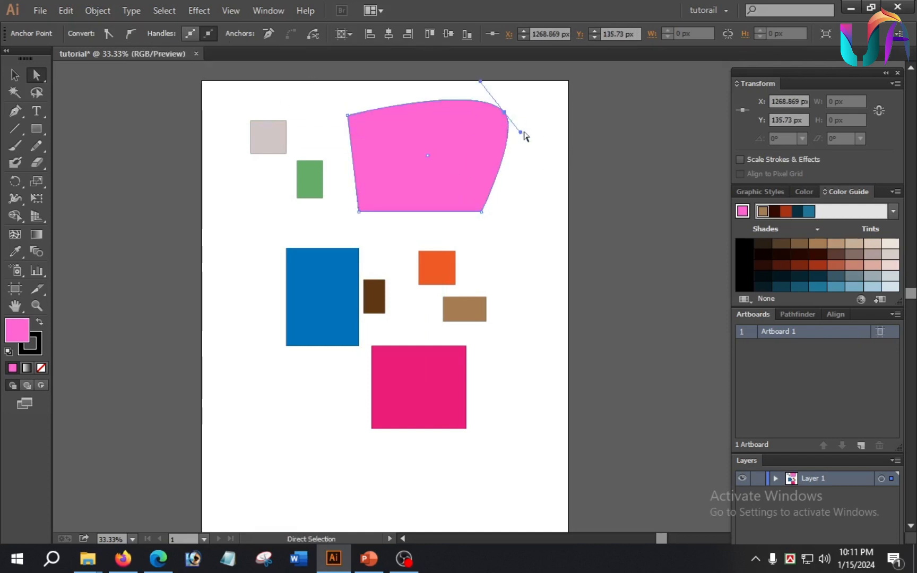
pyautogui.moveTo(521, 131); pyautogui.dragTo(550, 224)
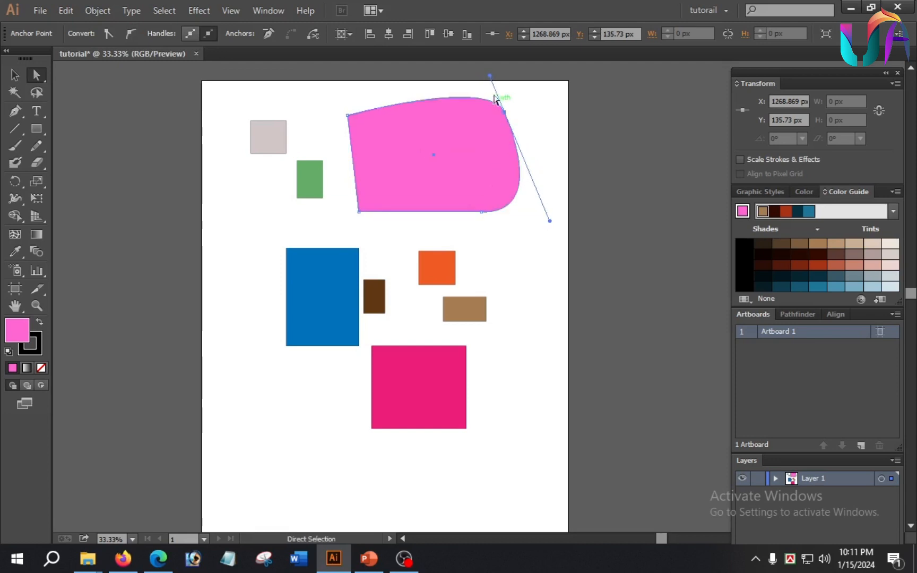
pyautogui.moveTo(490, 76); pyautogui.dragTo(446, 102)
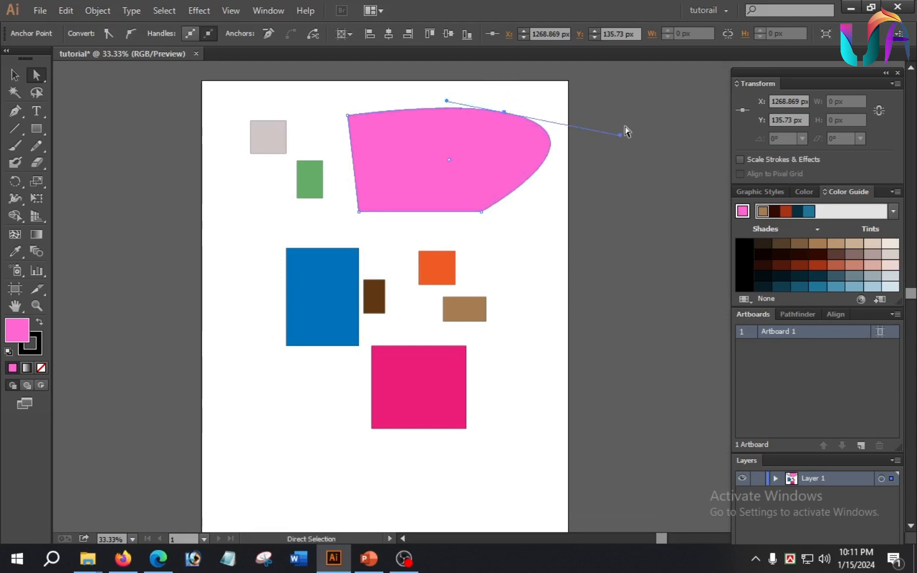
pyautogui.moveTo(622, 136); pyautogui.dragTo(532, 160)
# Move the pink shape's smoothed anchor inward to about X 882 px, Y 307 px and adjust its handles into an S-shaped edge
pyautogui.moveTo(504, 112); pyautogui.dragTo(412, 154)
pyautogui.hotkey('ctrl', 'z')
pyautogui.moveTo(383, 101); pyautogui.dragTo(393, 94)
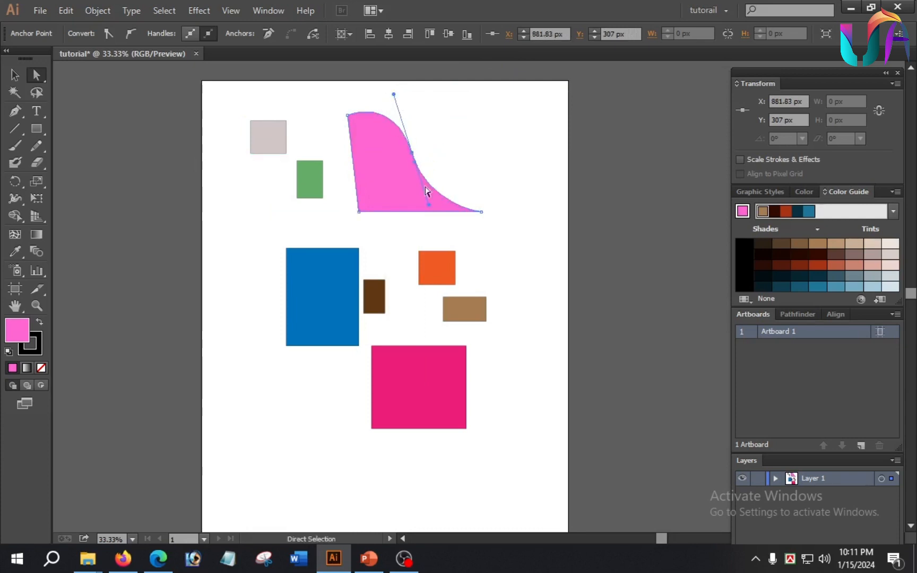
pyautogui.moveTo(426, 204)
pyautogui.mouseDown()
pyautogui.moveTo(434, 198)
pyautogui.moveTo(426, 203)
pyautogui.mouseUp()
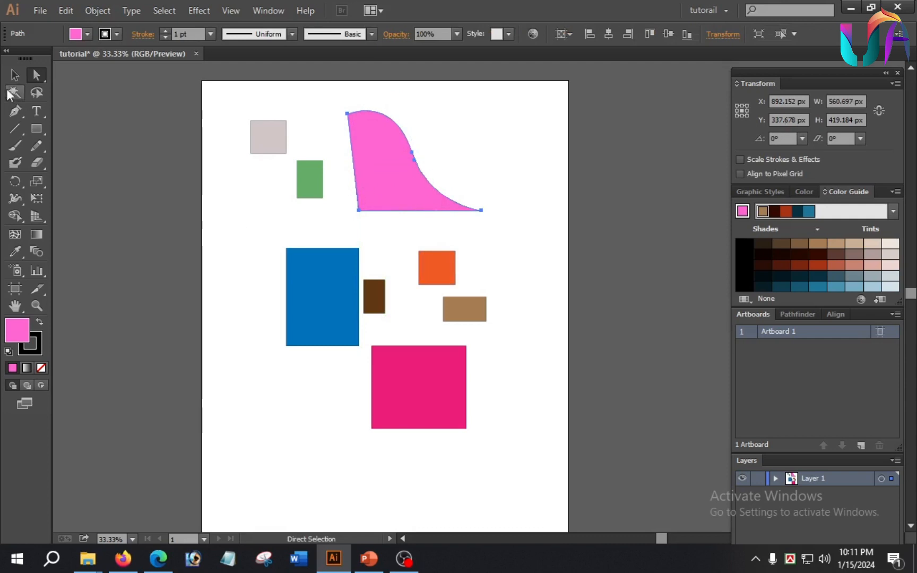
pyautogui.moveTo(37, 75); pyautogui.dragTo(74, 88)
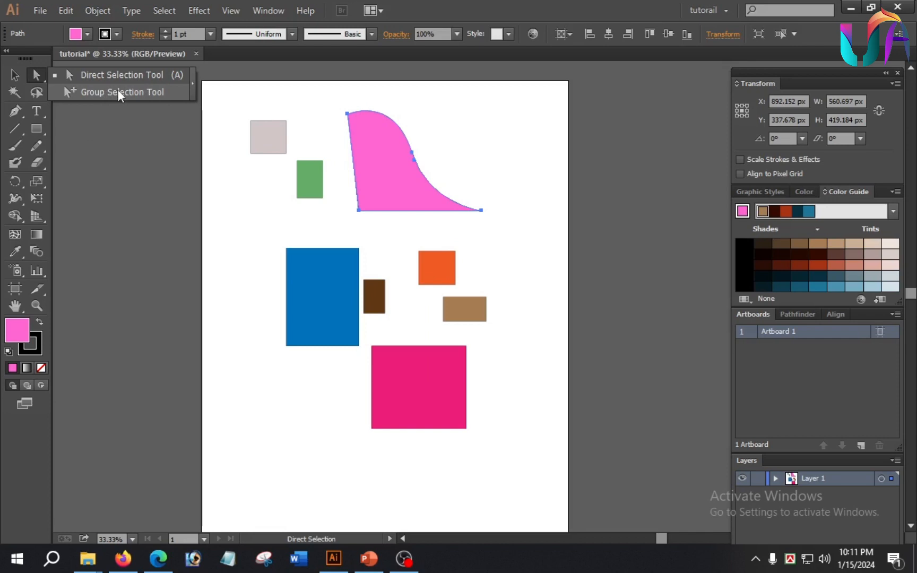
pyautogui.click(210, 190)
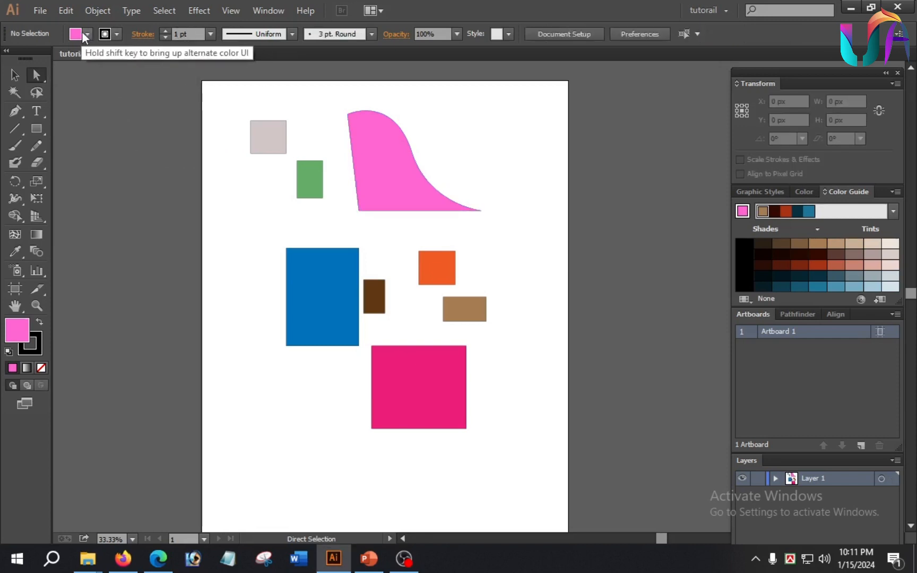
# Give the curved pink shape a dark green stroke with a weight of 60 pt
pyautogui.click(387, 201)
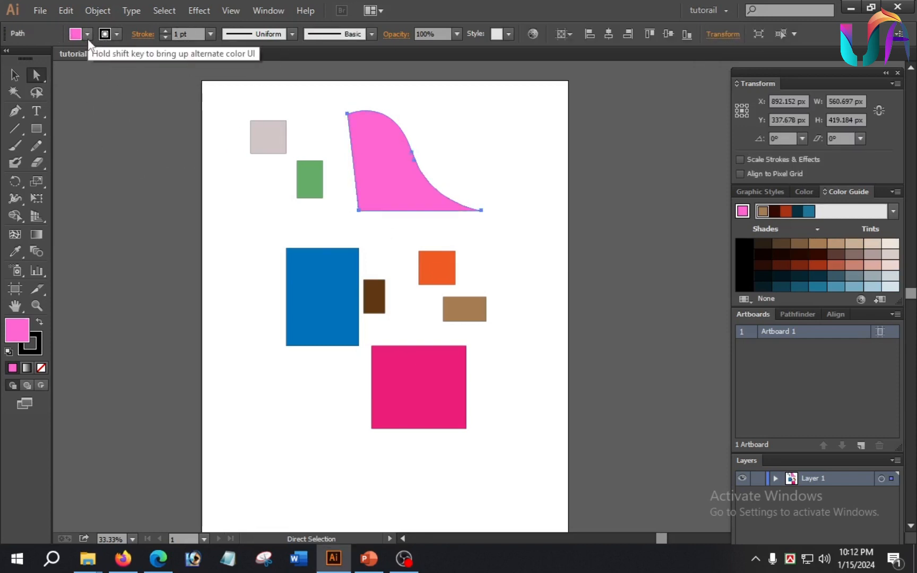
pyautogui.click(86, 33)
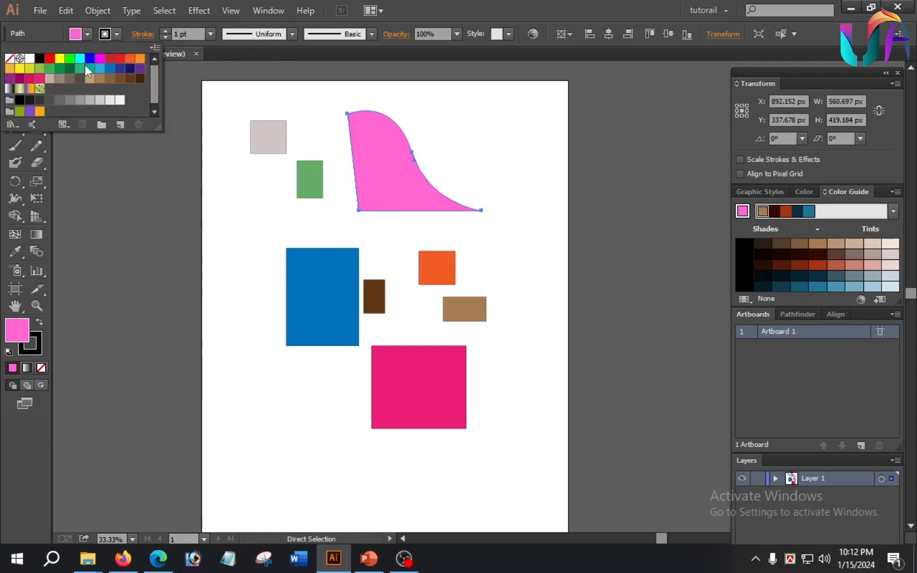
pyautogui.click(116, 33)
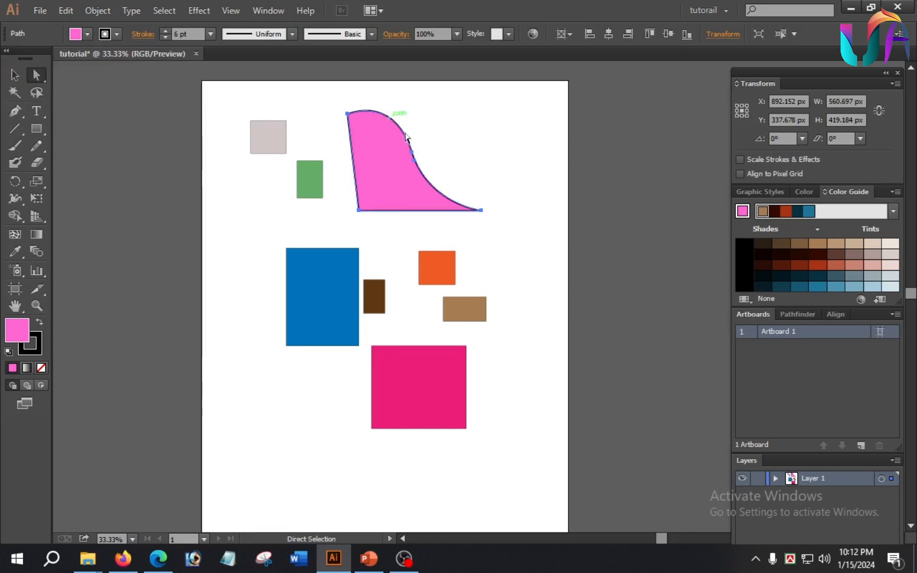
pyautogui.click(117, 33)
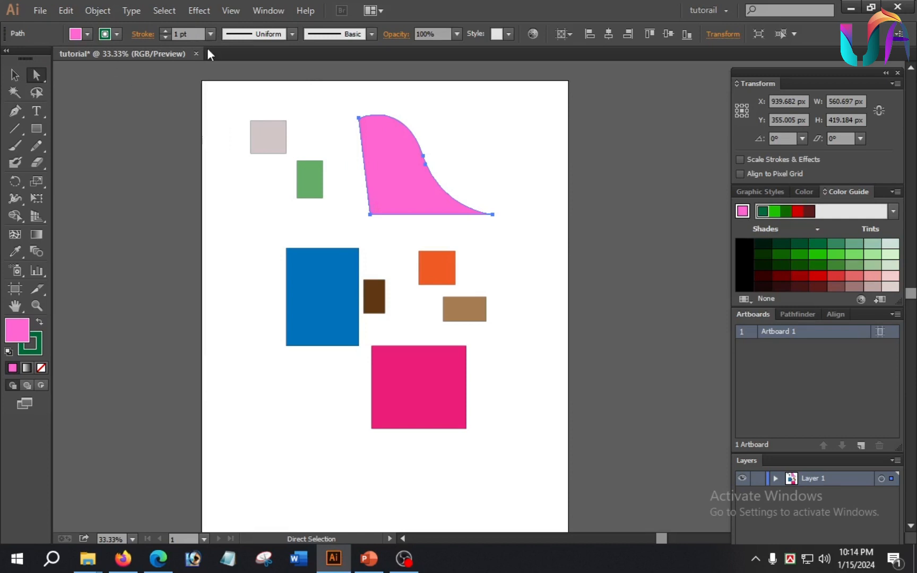
pyautogui.click(210, 33)
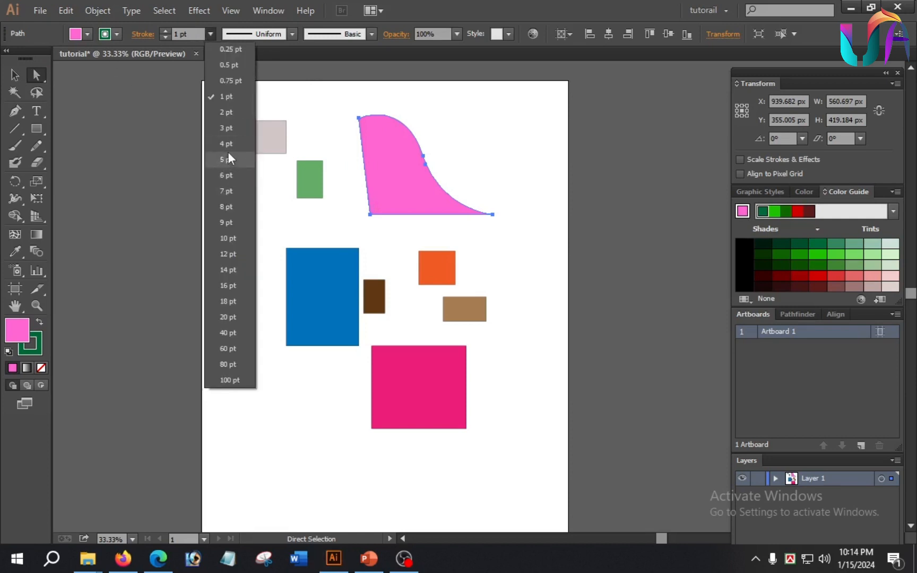
pyautogui.click(234, 349)
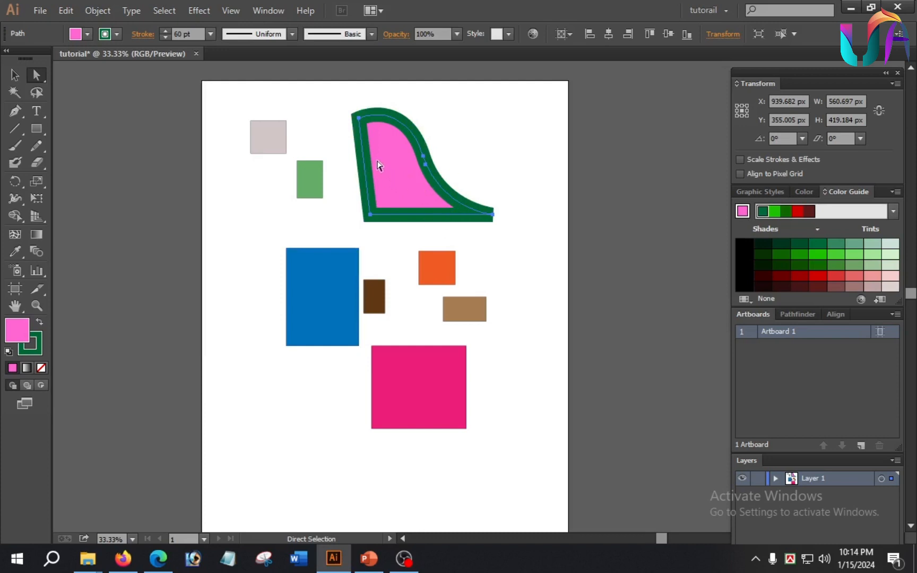
# Try the double-bulge width profile on the green stroke, then apply the elongated teardrop profile instead
pyautogui.click(290, 33)
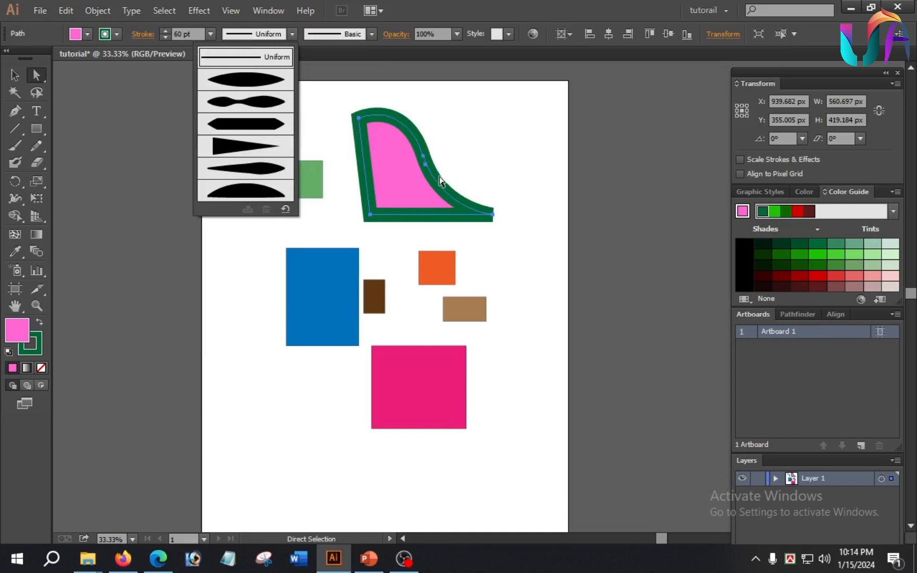
pyautogui.click(259, 103)
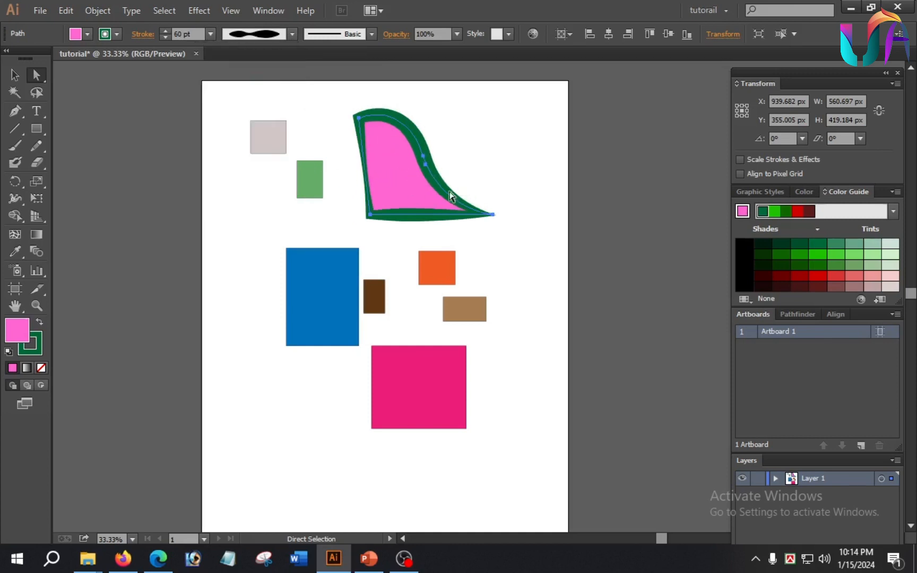
pyautogui.click(292, 34)
pyautogui.click(243, 171)
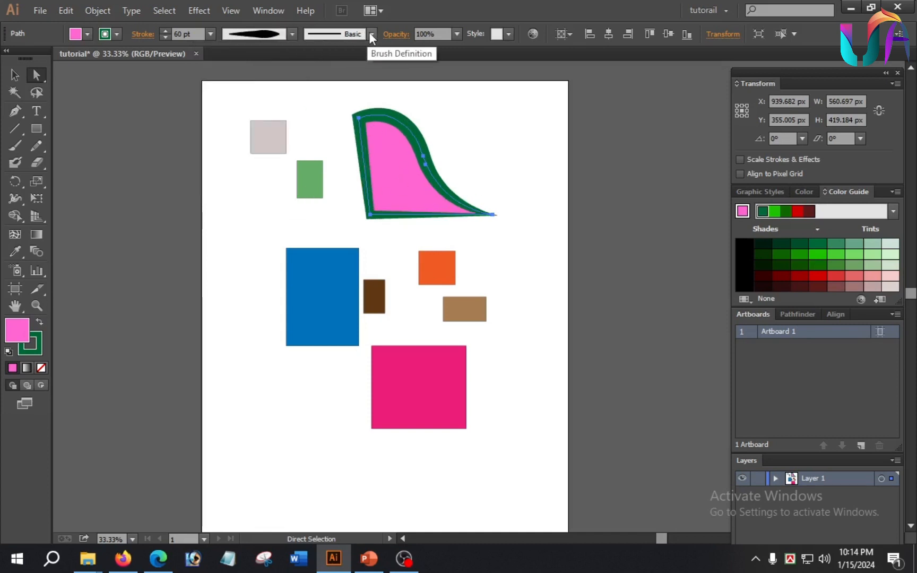
# Try the striped pattern brush on the curved shape's stroke and undo it
pyautogui.click(292, 34)
pyautogui.scroll(-1, 307, 127)
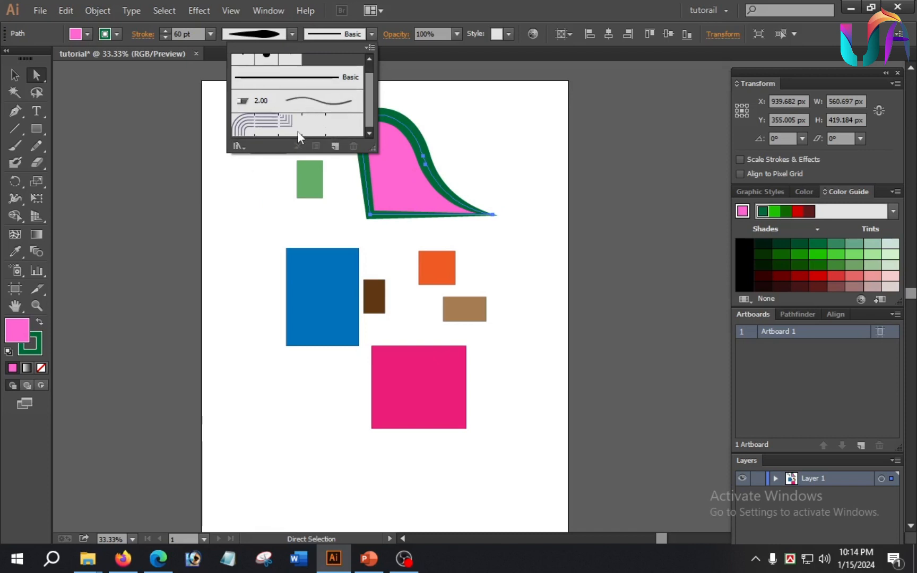
pyautogui.click(300, 127)
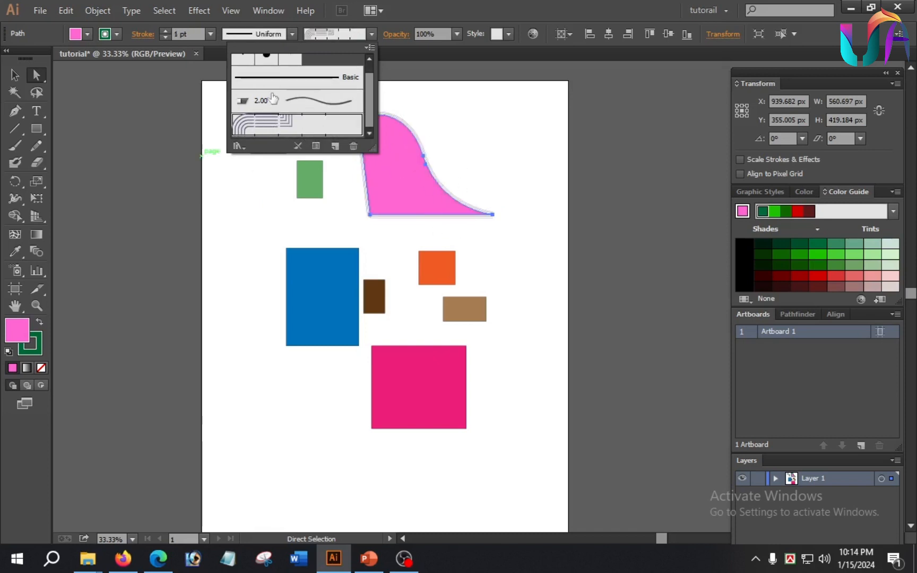
pyautogui.click(295, 33)
pyautogui.hotkey('ctrl', 'z')
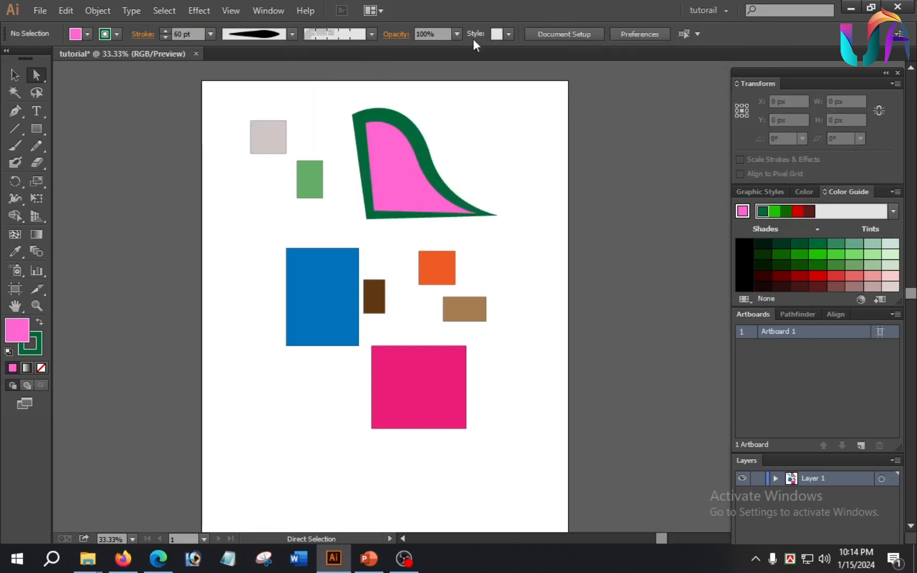
# Try 30% opacity on the curved pink shape and restore it to 100%
pyautogui.click(411, 127)
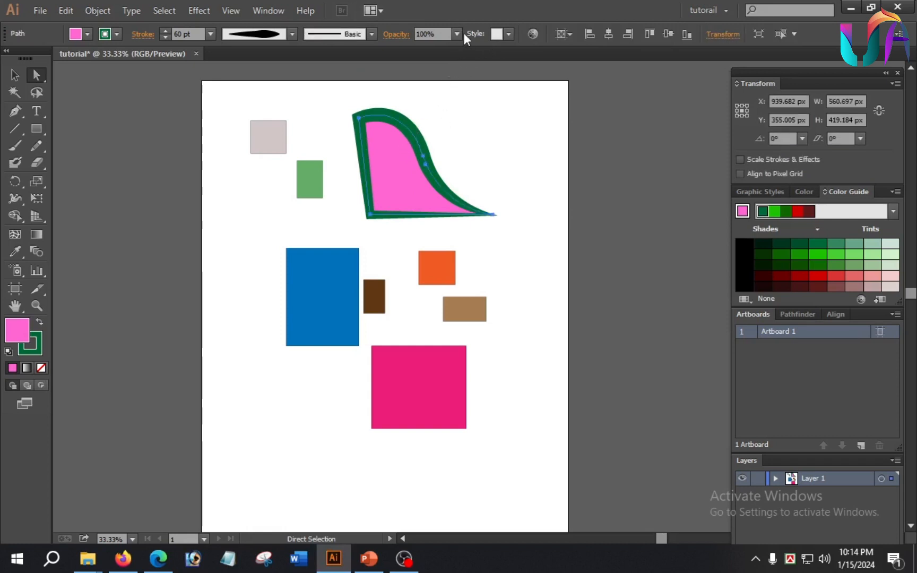
pyautogui.click(456, 33)
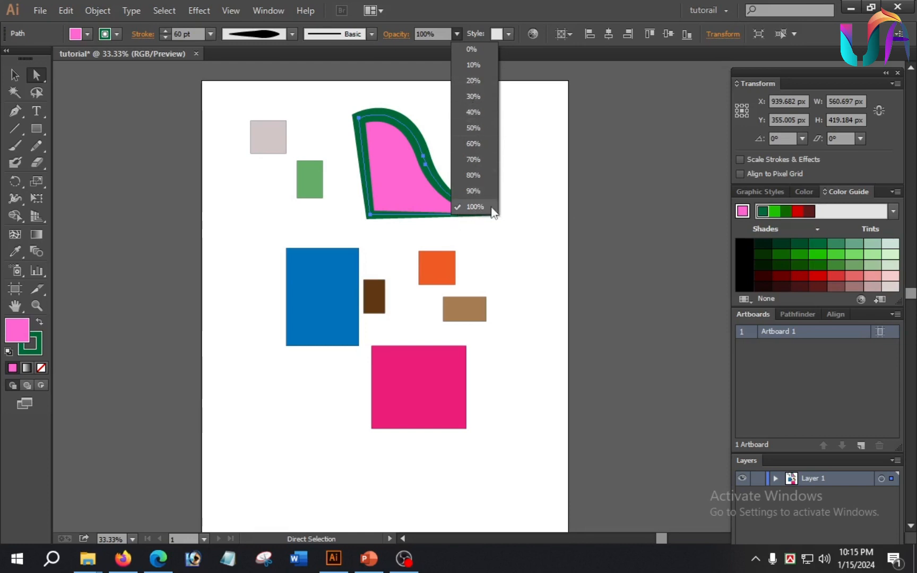
pyautogui.click(481, 95)
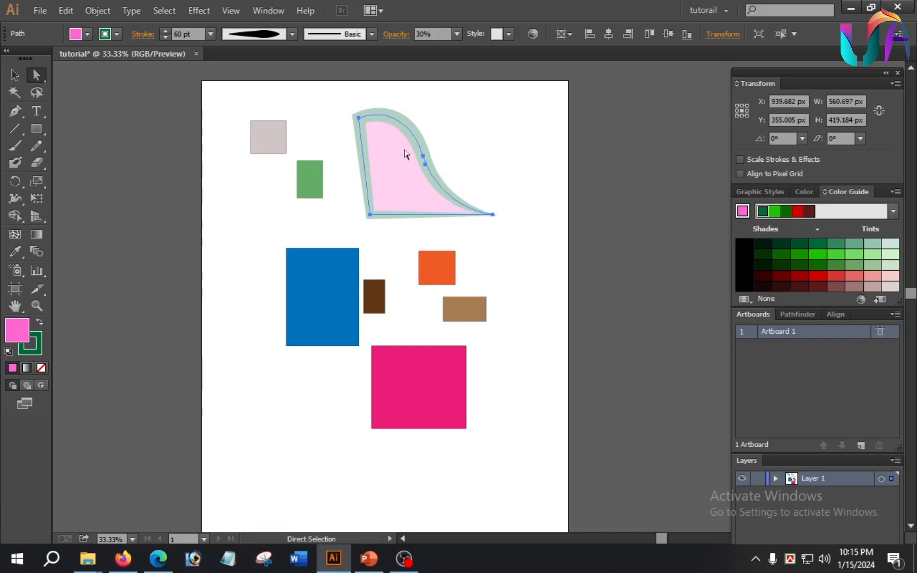
pyautogui.click(457, 34)
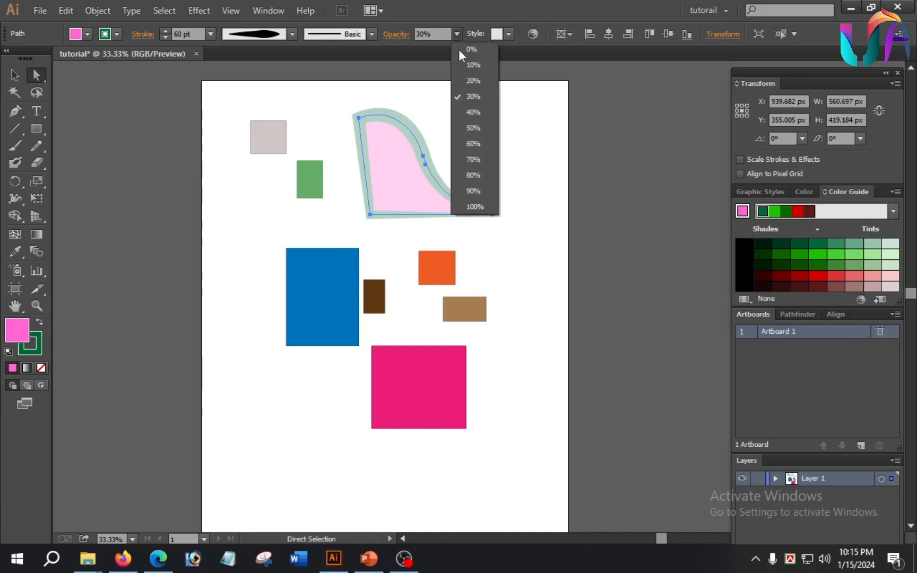
pyautogui.click(470, 44)
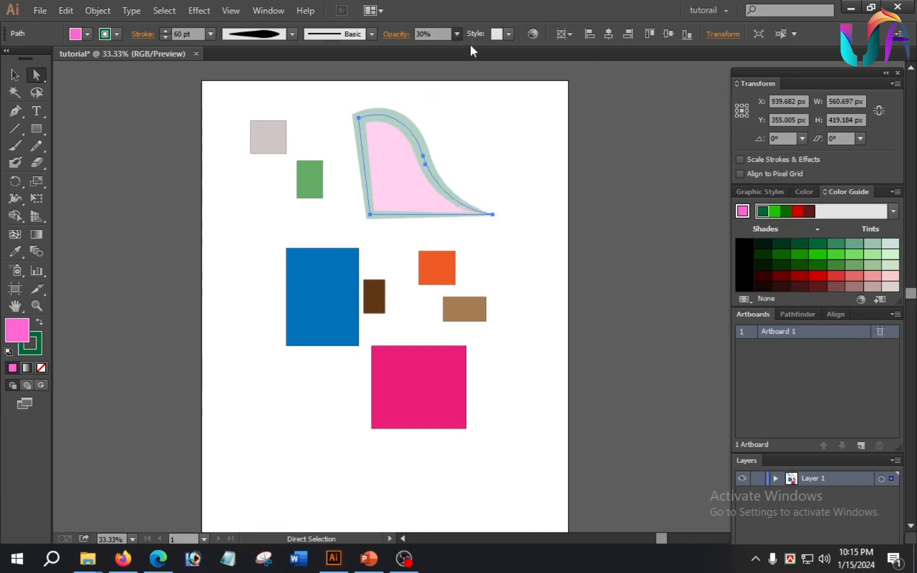
# Try the horizontal and vertical alignments of the curved shape against the artboard, ending with top and horizontal centre
pyautogui.click(591, 33)
pyautogui.click(609, 33)
pyautogui.click(629, 32)
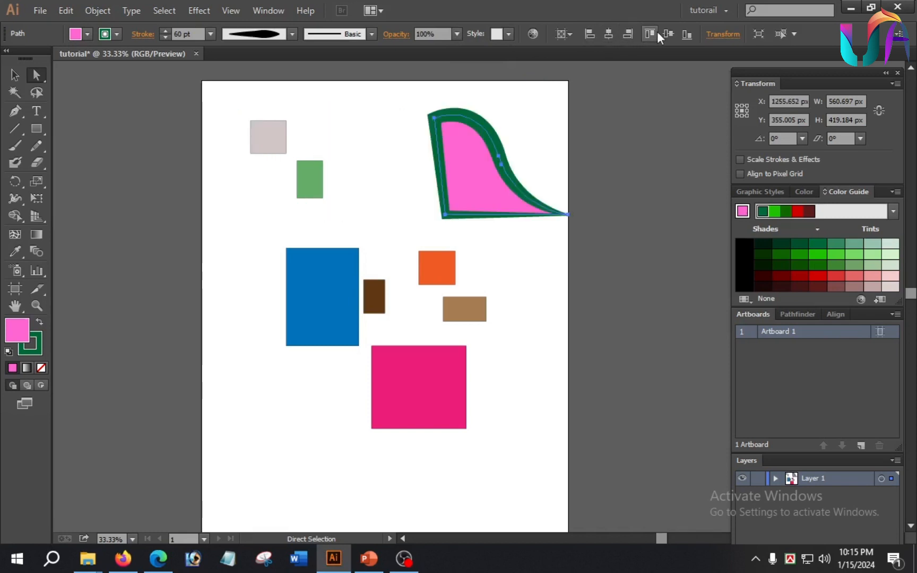
pyautogui.click(657, 31)
pyautogui.click(670, 33)
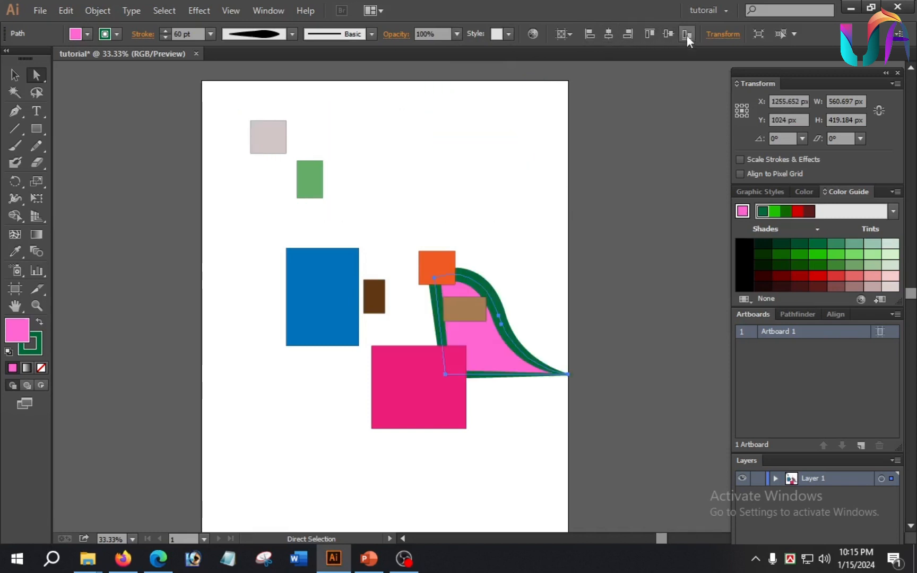
pyautogui.click(649, 34)
pyautogui.click(609, 33)
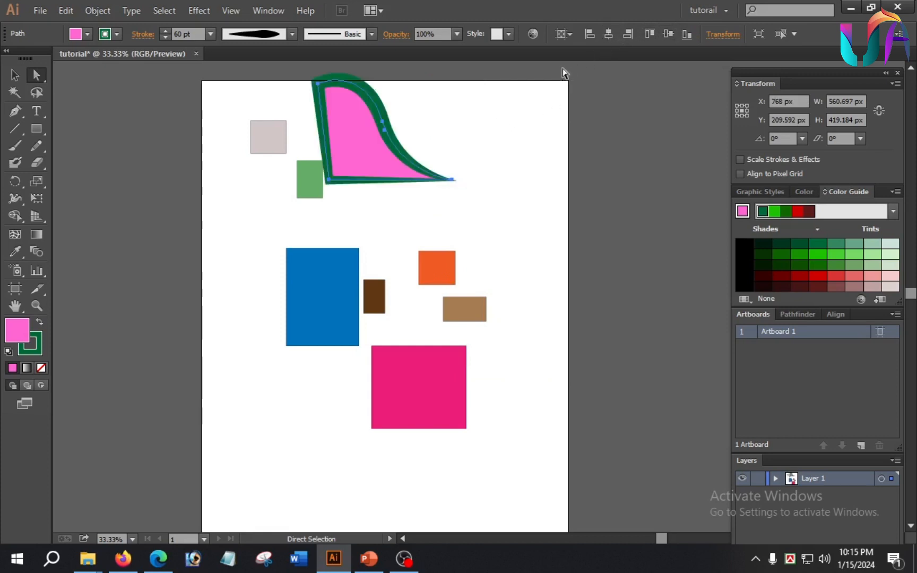
# Move the curved shape away from the artboard's upper edge to about X 1048 px, Y 365 px, finishing with the Group Selection tool
pyautogui.moveTo(372, 158); pyautogui.dragTo(406, 181)
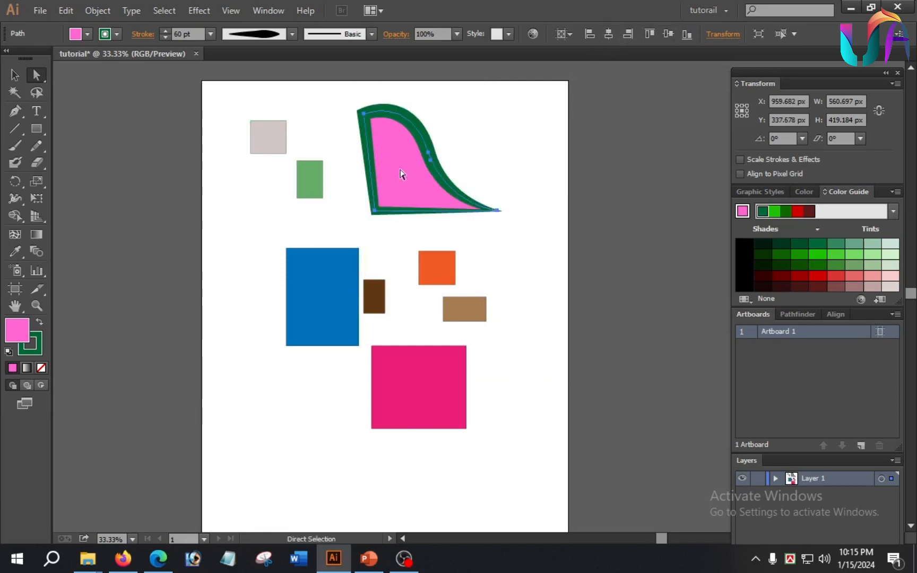
pyautogui.click(459, 252)
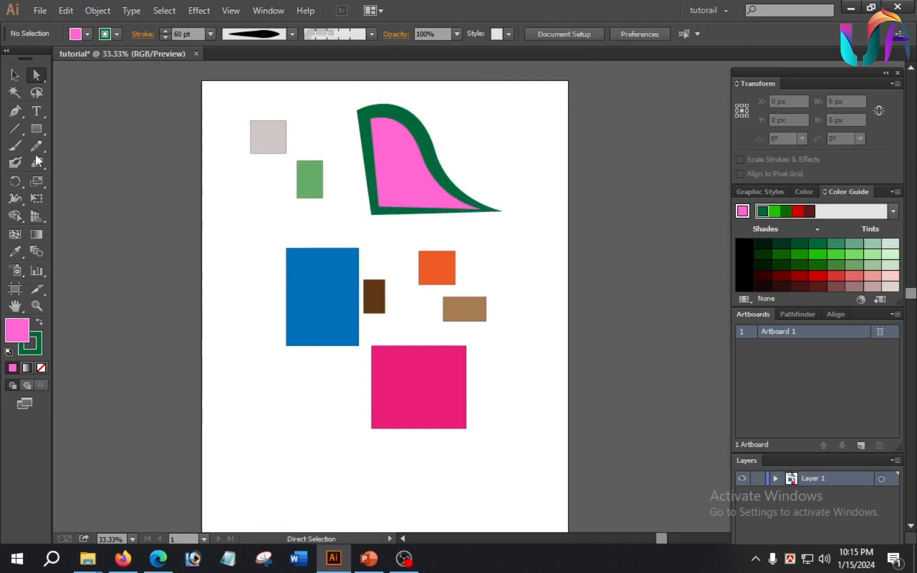
pyautogui.moveTo(39, 75); pyautogui.dragTo(132, 96)
pyautogui.moveTo(398, 207); pyautogui.dragTo(405, 183)
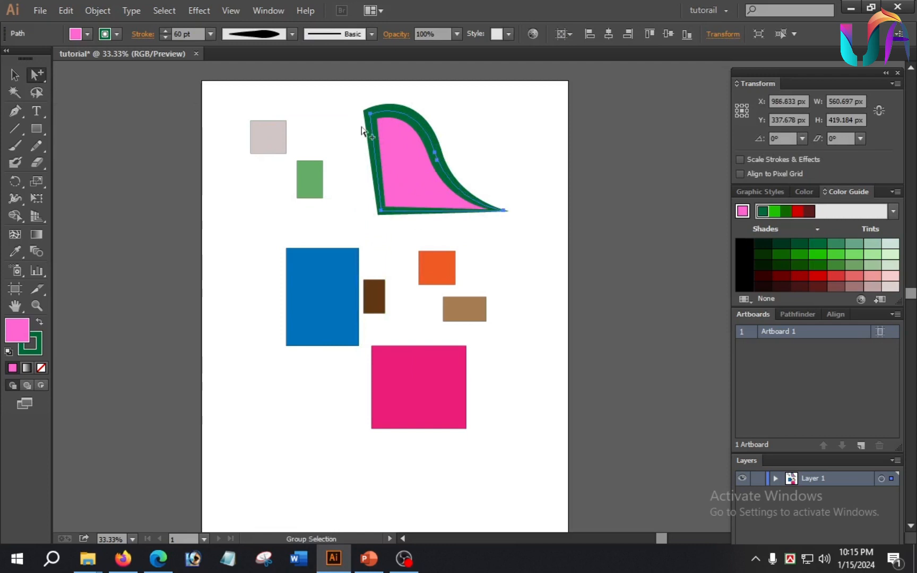
pyautogui.moveTo(390, 130); pyautogui.dragTo(391, 140)
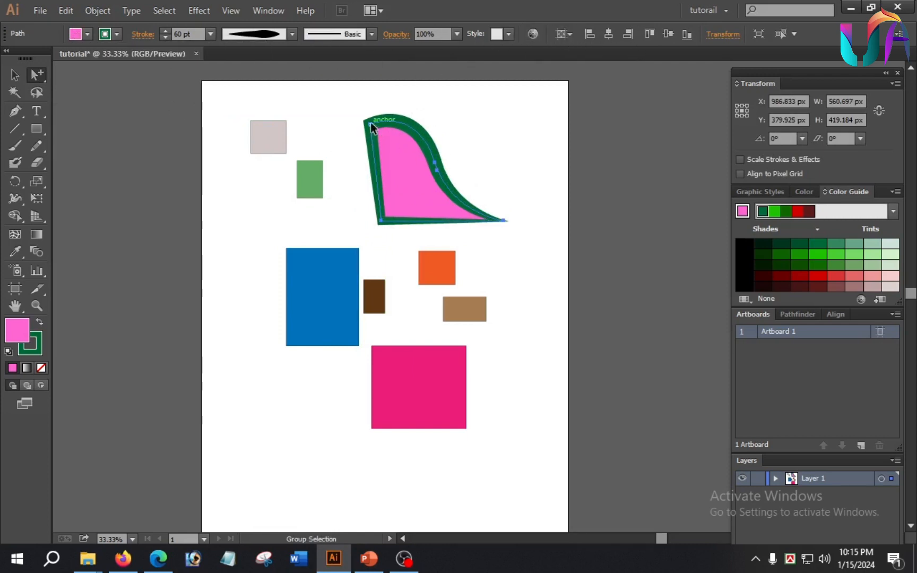
pyautogui.moveTo(377, 139); pyautogui.dragTo(418, 147)
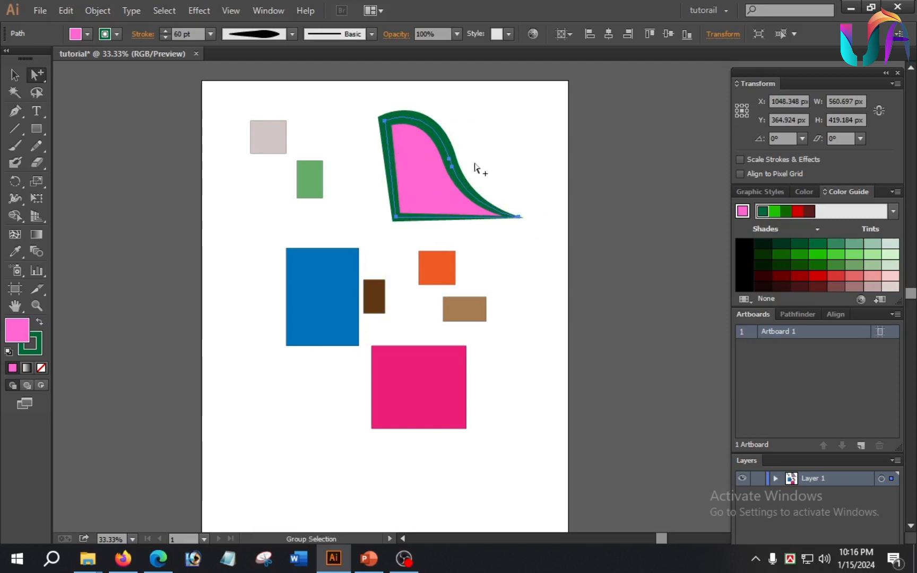
pyautogui.moveTo(403, 160)
pyautogui.mouseDown()
pyautogui.moveTo(473, 151)
pyautogui.moveTo(406, 160)
pyautogui.moveTo(409, 169)
pyautogui.mouseUp()
# Activate the Magic Wand tool and place three copies of the large magenta rectangle across the artboard's left half
pyautogui.click(15, 93)
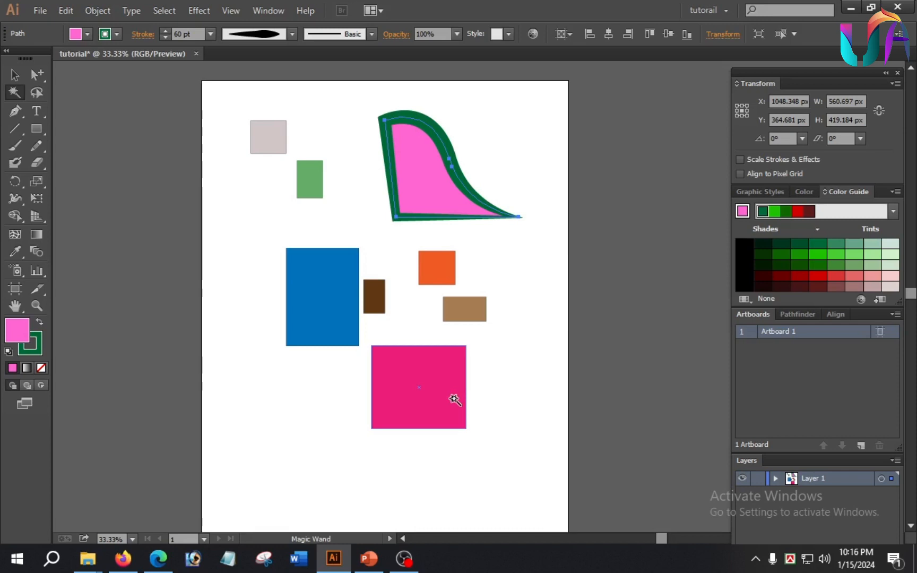
pyautogui.press('a')
pyautogui.keyDown('alt'); pyautogui.moveTo(434, 383); pyautogui.dragTo(269, 269); pyautogui.keyUp('alt')
# Duplicate the large blue rectangle three times, placing the copies so they overlap around the original and the curved shape
pyautogui.keyDown('ctrl'); pyautogui.click(349, 274); pyautogui.keyUp('ctrl')
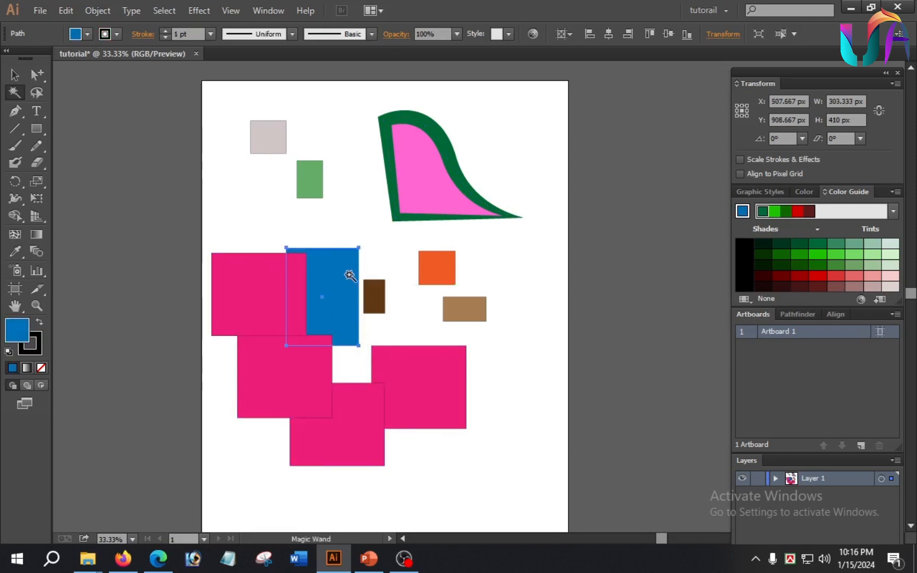
pyautogui.keyDown('ctrl'); pyautogui.keyDown('alt'); pyautogui.moveTo(349, 274); pyautogui.dragTo(376, 327); pyautogui.keyUp('alt'); pyautogui.keyUp('ctrl')
pyautogui.keyDown('ctrl'); pyautogui.keyDown('alt'); pyautogui.moveTo(364, 317); pyautogui.dragTo(384, 199); pyautogui.keyUp('alt'); pyautogui.keyUp('ctrl')
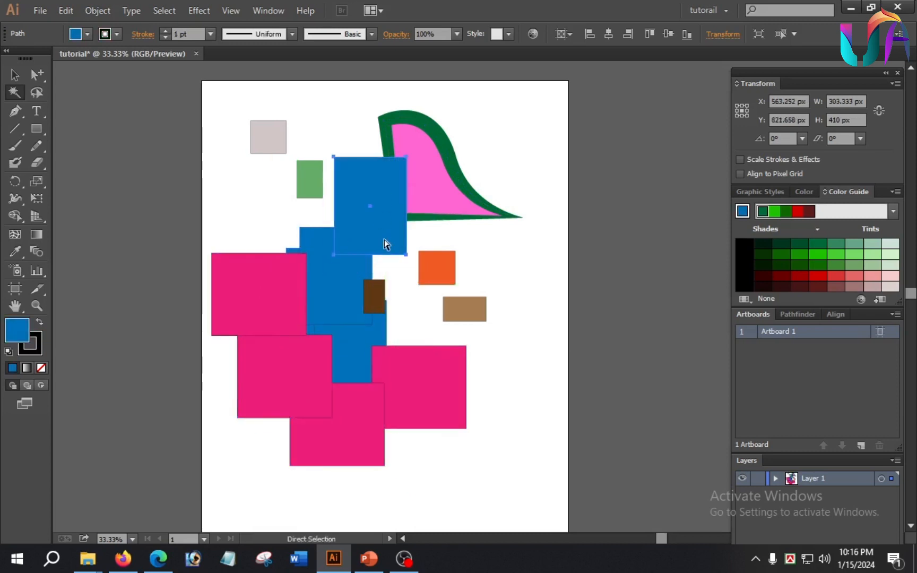
# Duplicate the small orange rectangle five times, arranging the copies in a loose ring around the tan rectangle
pyautogui.keyDown('ctrl'); pyautogui.keyDown('alt'); pyautogui.moveTo(440, 266); pyautogui.dragTo(458, 242); pyautogui.keyUp('alt'); pyautogui.keyUp('ctrl')
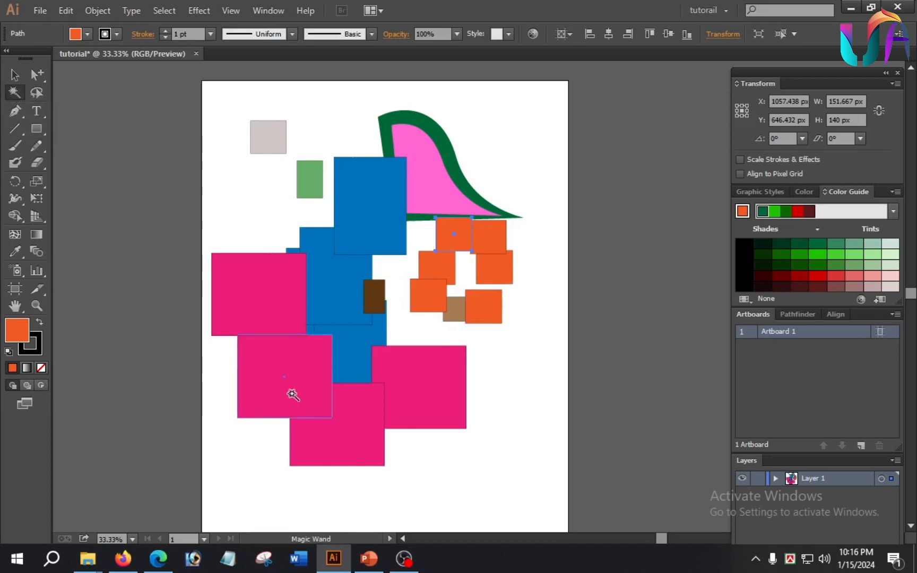
# Select all magenta rectangles by colour with the Magic Wand, then all blue ones, and move the blue set up and left together
pyautogui.click(443, 412)
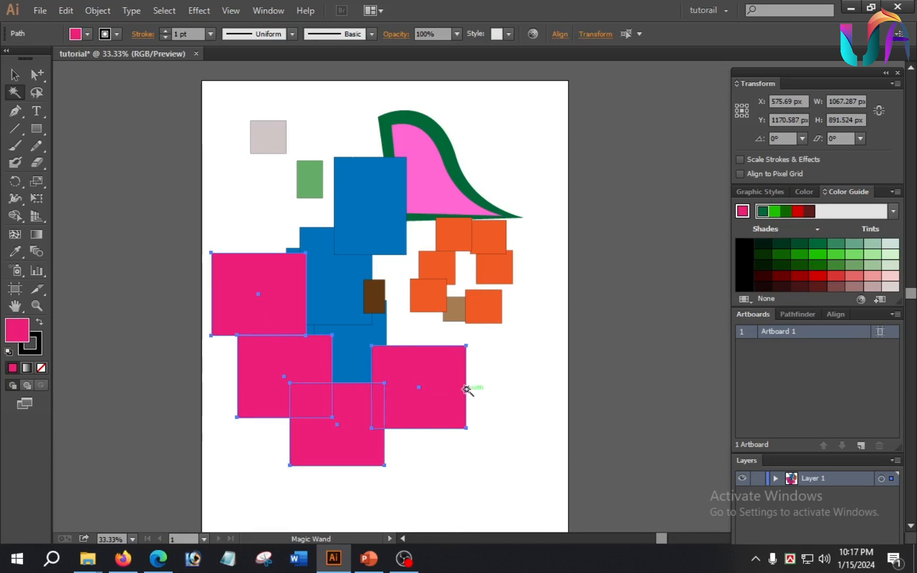
pyautogui.click(373, 194)
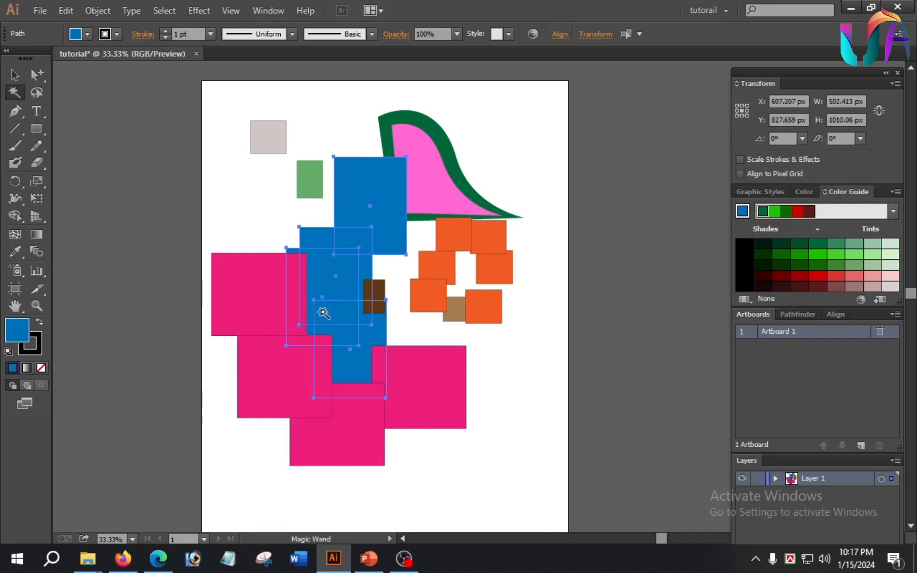
pyautogui.press('ctrl')
pyautogui.moveTo(368, 189); pyautogui.dragTo(307, 157)
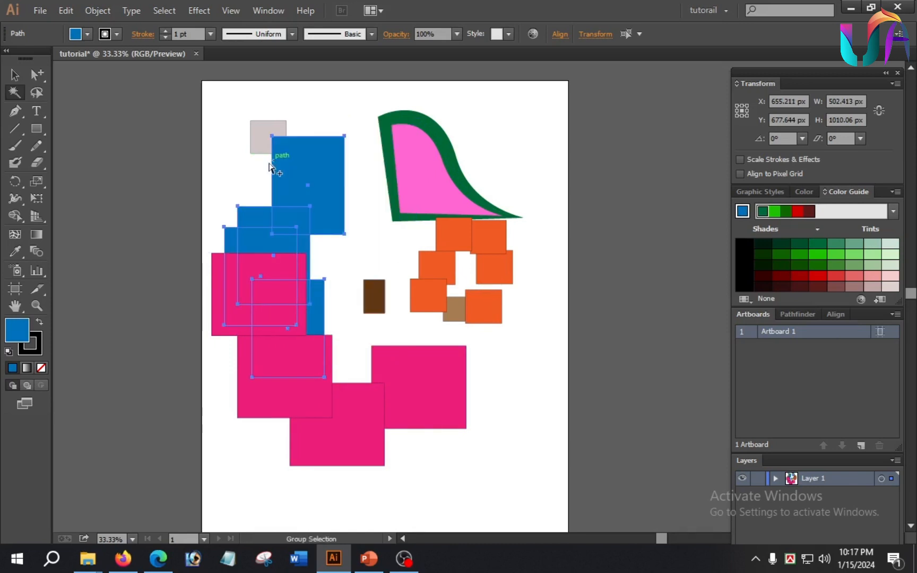
# Select all orange rectangles by colour and move them right toward the artboard's edge, finishing with the dark brown rectangle selected
pyautogui.click(457, 240)
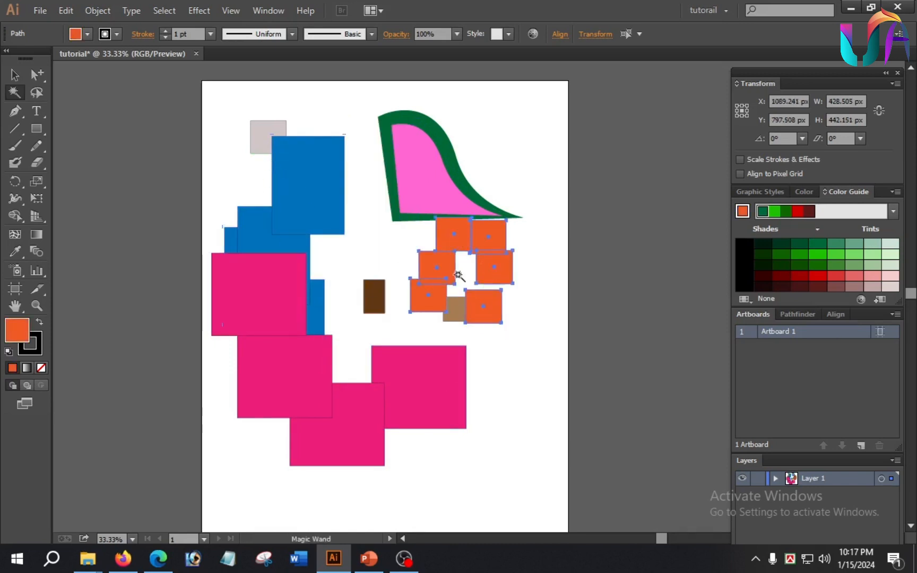
pyautogui.press('ctrl')
pyautogui.moveTo(460, 239); pyautogui.dragTo(508, 243)
pyautogui.click(374, 296)
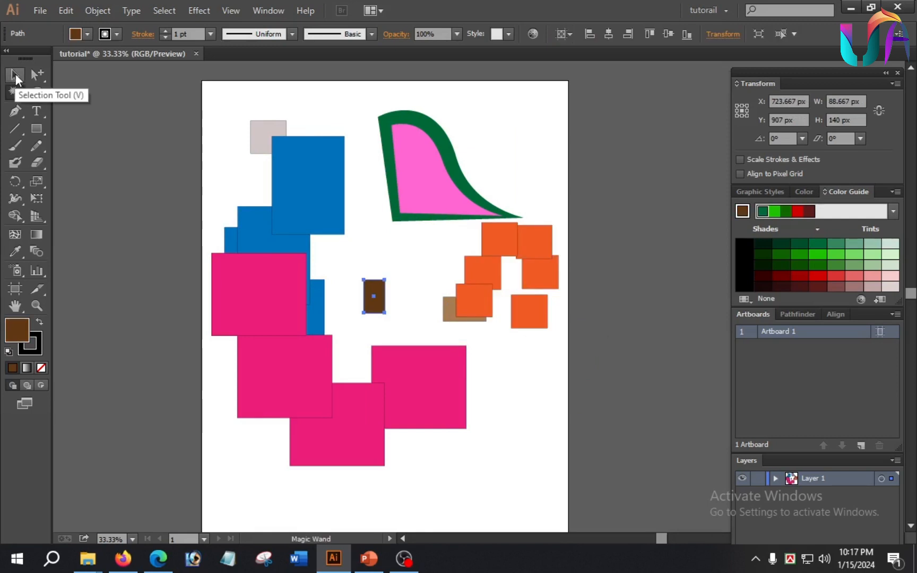
# Move three of the blue rectangles individually with the Selection tool, spreading them across the artboard's left half
pyautogui.click(14, 79)
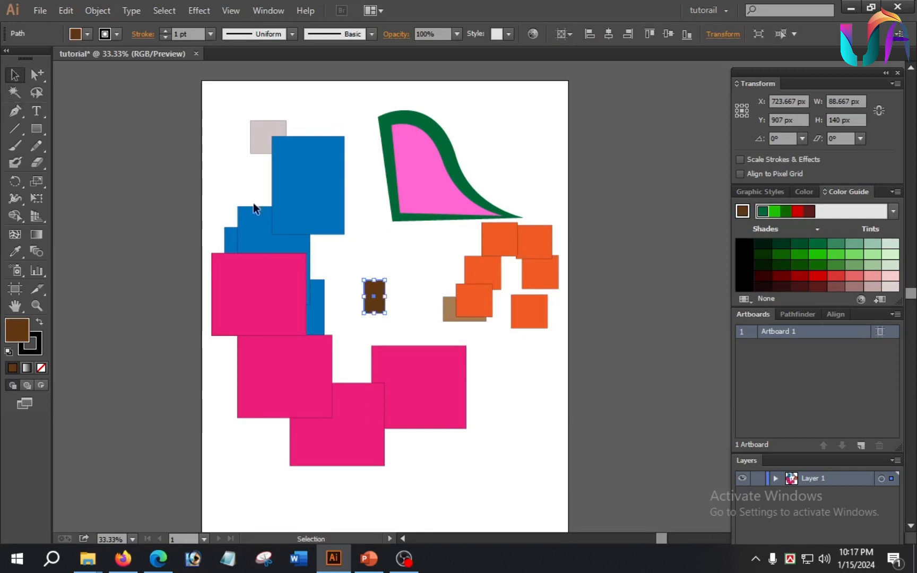
pyautogui.moveTo(289, 171); pyautogui.dragTo(327, 233)
pyautogui.moveTo(263, 246); pyautogui.dragTo(257, 170)
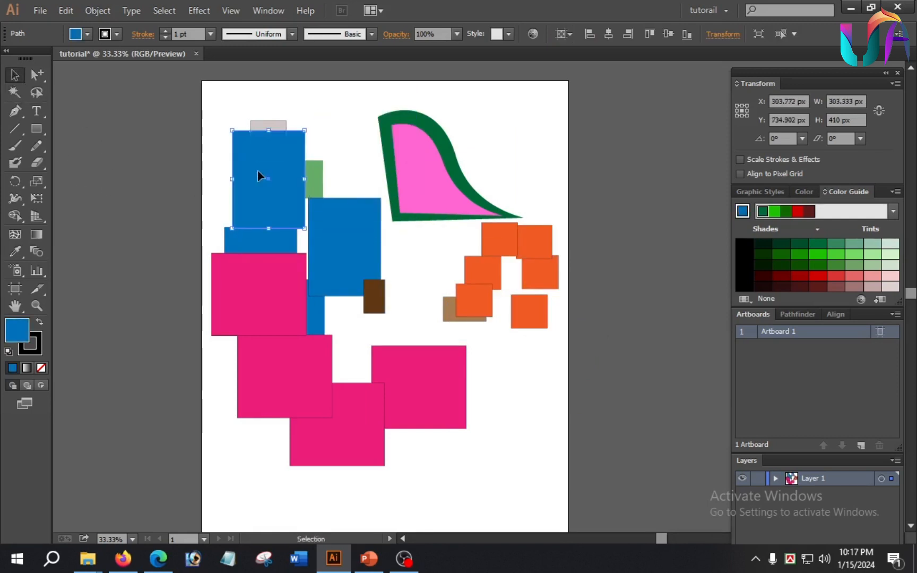
pyautogui.moveTo(246, 239); pyautogui.dragTo(251, 288)
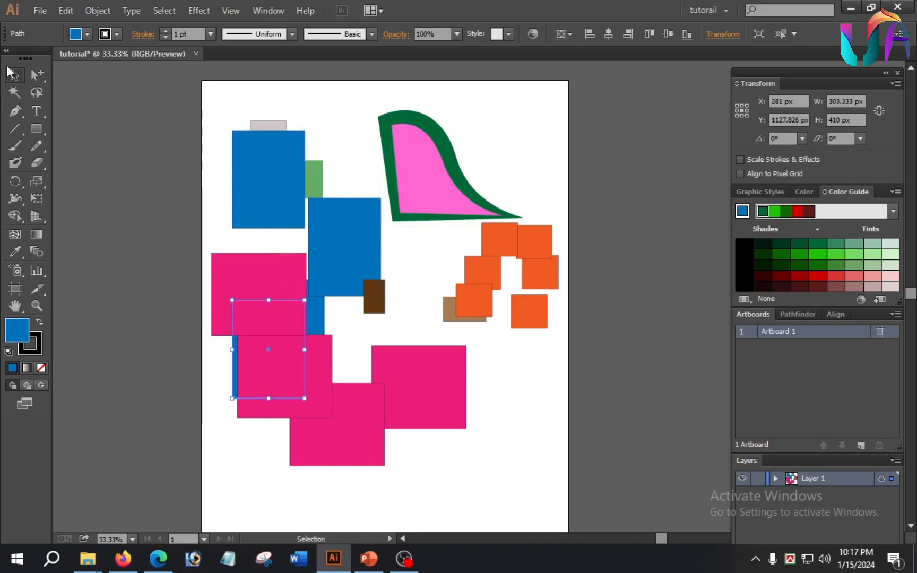
# Rearrange the four magenta rectangles with the Group Selection tool into an overlapping row across the lower part of the artboard
pyautogui.moveTo(37, 72); pyautogui.dragTo(106, 90)
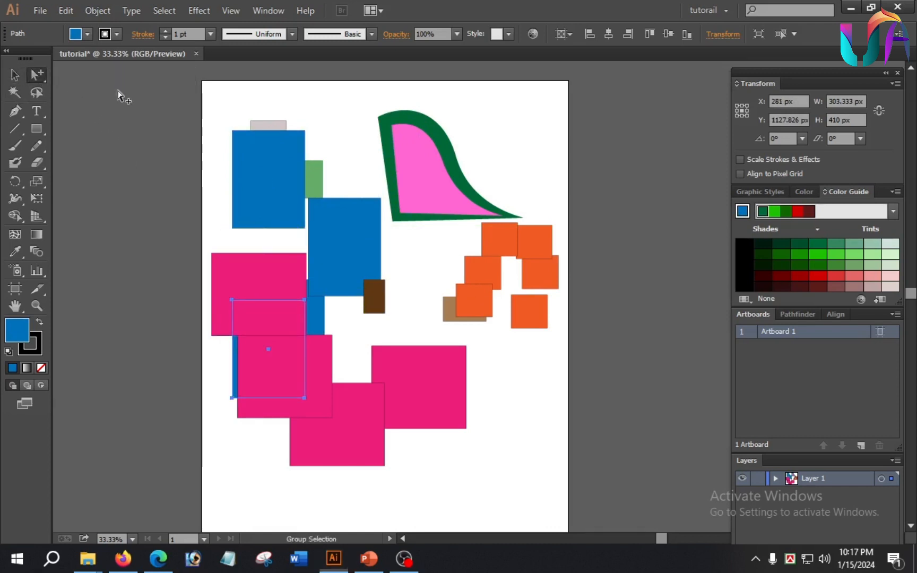
pyautogui.click(363, 423)
pyautogui.moveTo(363, 423); pyautogui.dragTo(383, 464)
pyautogui.moveTo(304, 378); pyautogui.dragTo(381, 409)
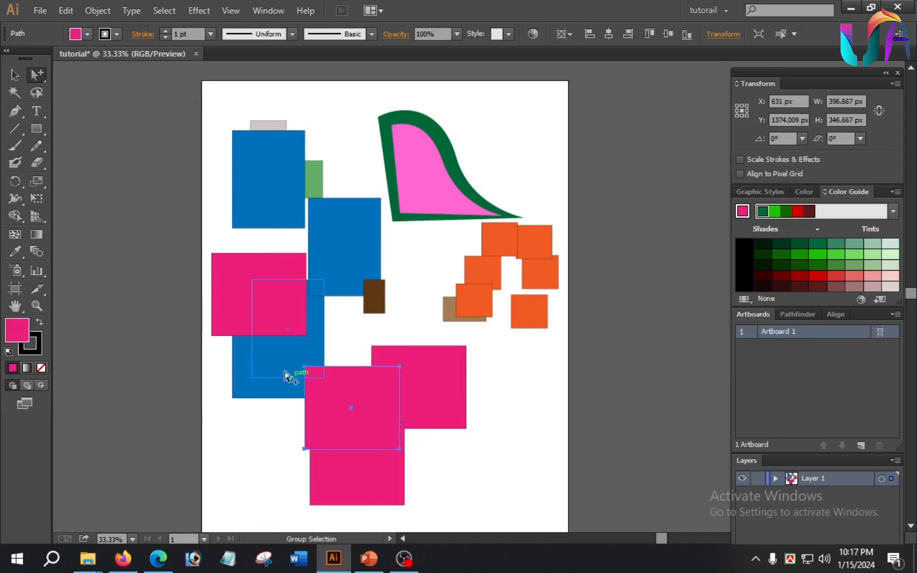
pyautogui.moveTo(243, 371); pyautogui.dragTo(238, 371)
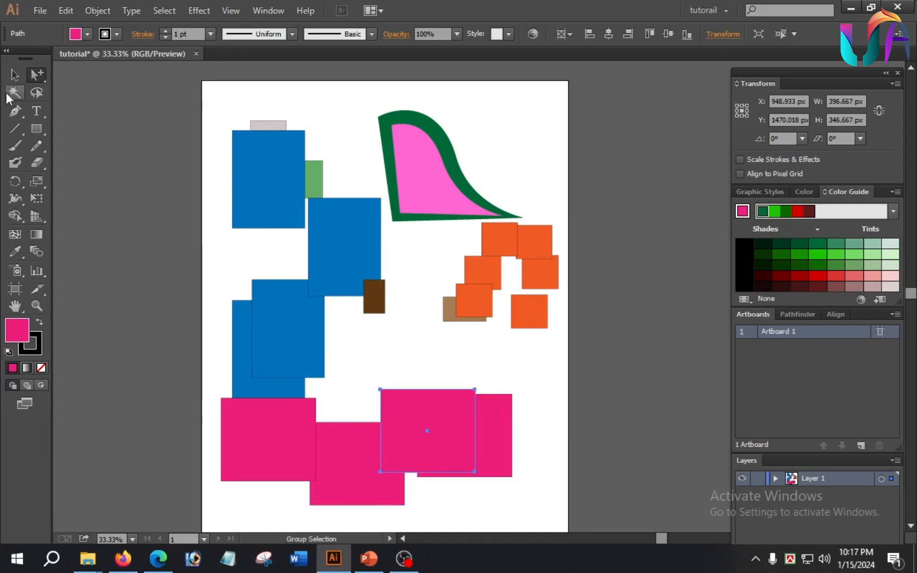
# Select all magenta rectangles with the Magic Wand and move them together to about X 779 px, Y 1553 px
pyautogui.click(15, 94)
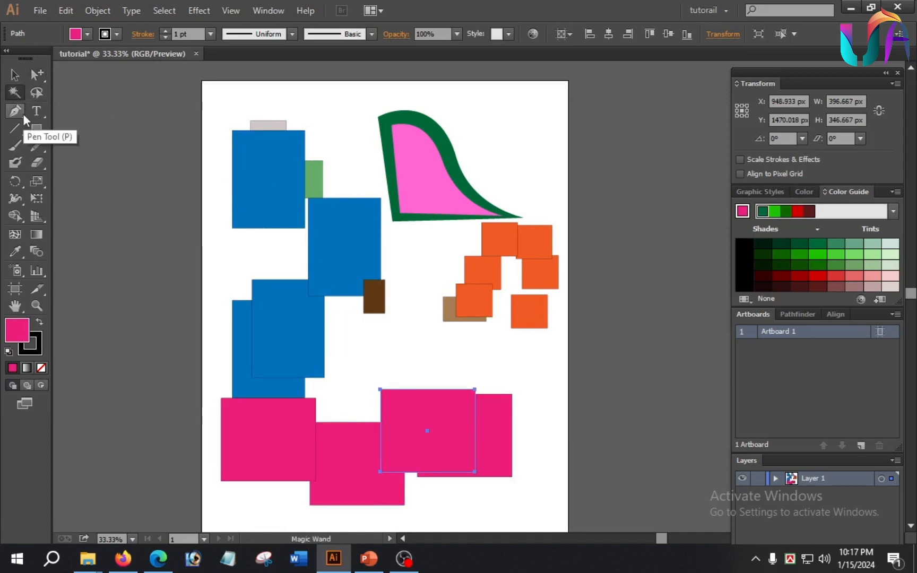
pyautogui.click(450, 446)
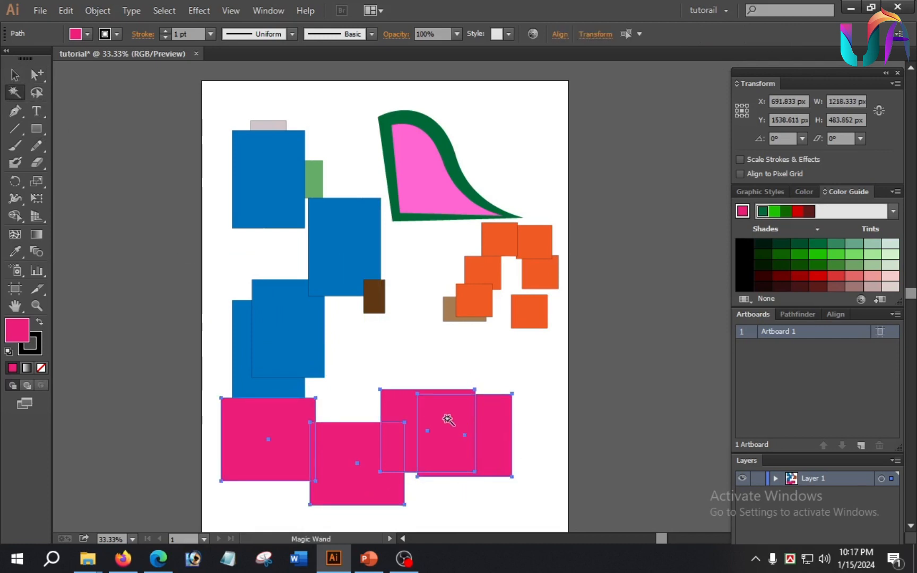
pyautogui.moveTo(470, 423)
pyautogui.mouseDown()
pyautogui.moveTo(481, 391)
pyautogui.moveTo(472, 472)
pyautogui.moveTo(463, 426)
pyautogui.mouseUp()
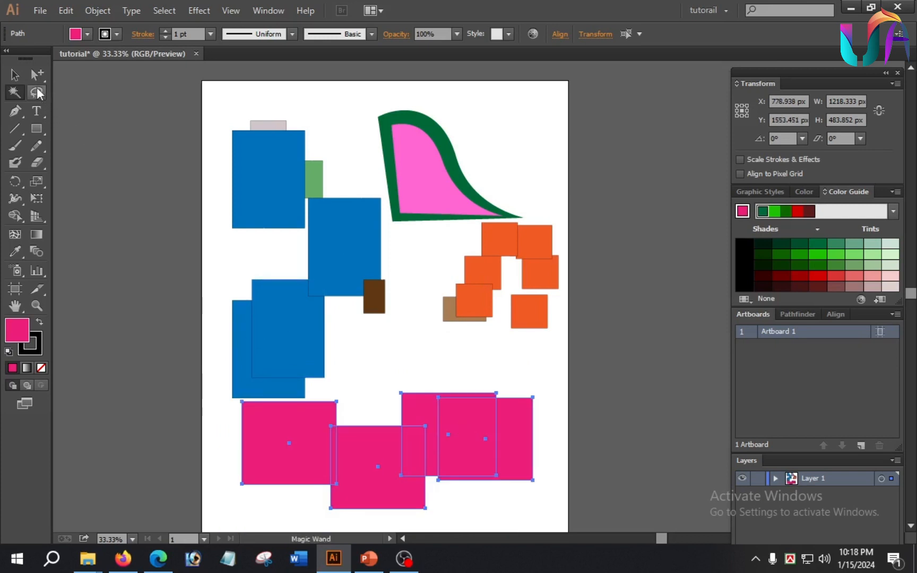
# Select the central blue rectangle with the Lasso tool, and move it into the left blue column and the tan rectangle above the dark brown one
pyautogui.click(36, 92)
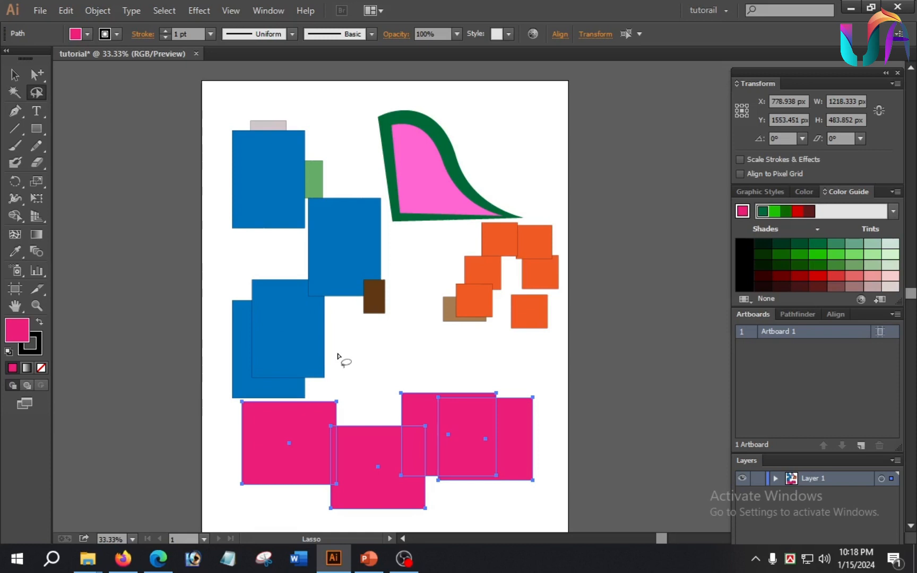
pyautogui.click(436, 273)
pyautogui.moveTo(414, 247); pyautogui.dragTo(285, 256)
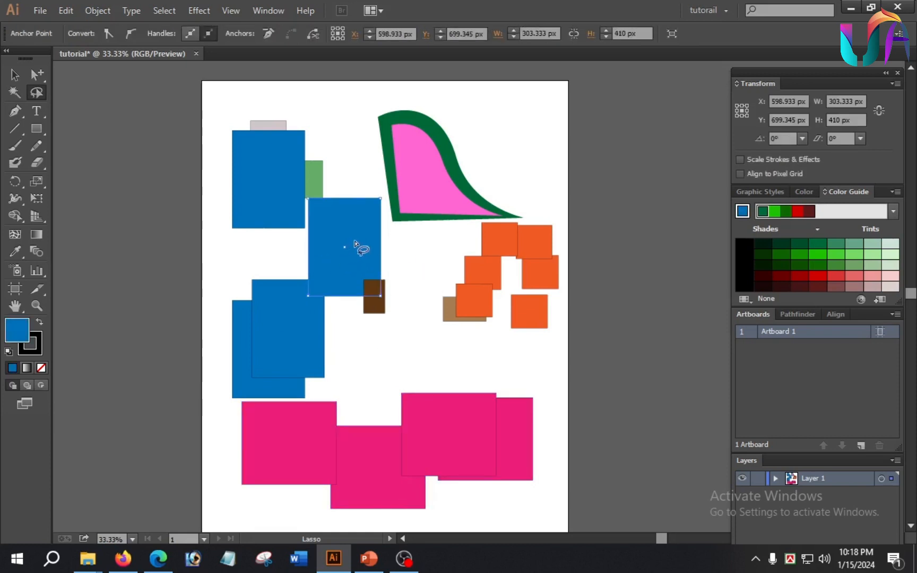
pyautogui.moveTo(359, 234)
pyautogui.mouseDown()
pyautogui.moveTo(383, 311)
pyautogui.moveTo(358, 266)
pyautogui.moveTo(372, 258)
pyautogui.moveTo(354, 252)
pyautogui.mouseUp()
pyautogui.hotkey('ctrl', 'z')
pyautogui.hotkey('ctrl', 'z')
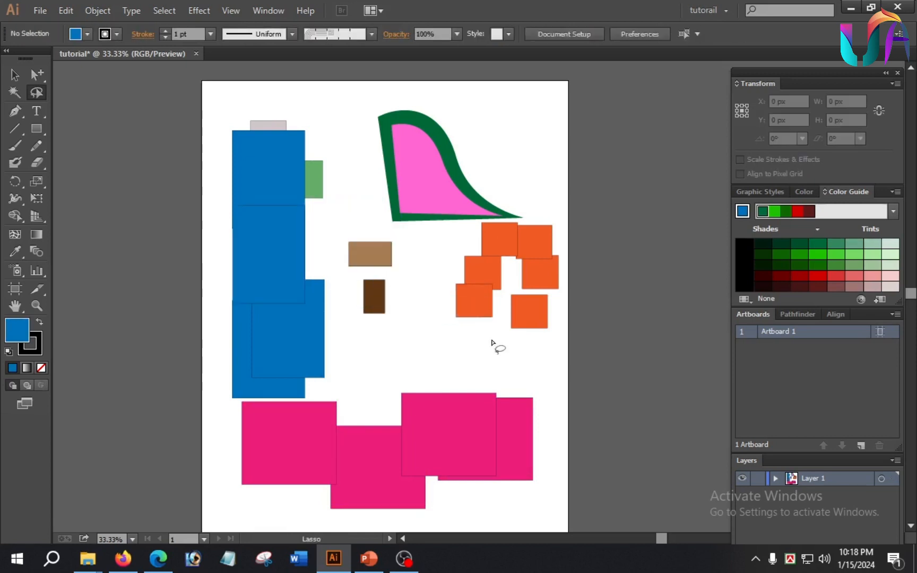
# Lasso all six orange rectangles and move them down and left together, then shift the upper-right one slightly apart and deselect
pyautogui.moveTo(554, 341)
pyautogui.mouseDown()
pyautogui.moveTo(434, 333)
pyautogui.moveTo(458, 242)
pyautogui.moveTo(473, 227)
pyautogui.moveTo(558, 225)
pyautogui.moveTo(569, 249)
pyautogui.moveTo(569, 323)
pyautogui.moveTo(530, 346)
pyautogui.mouseUp()
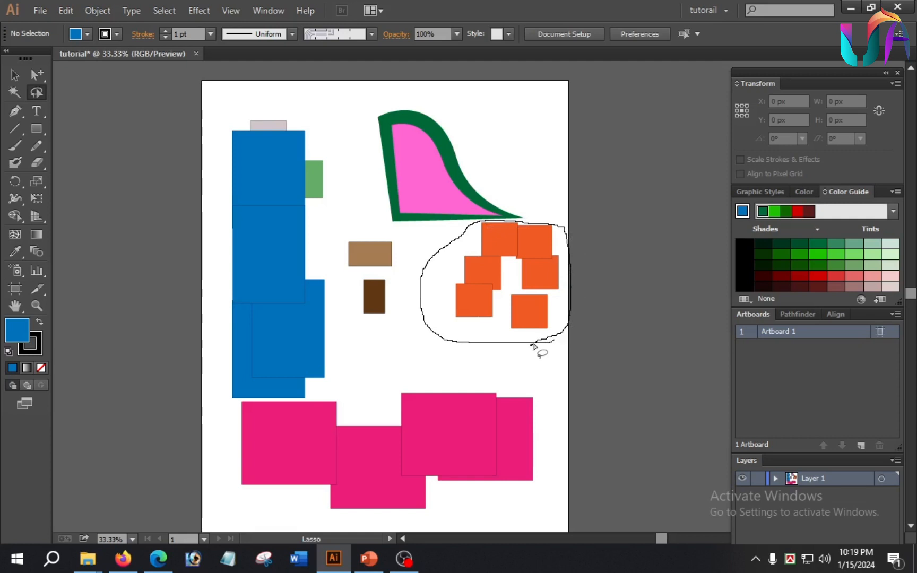
pyautogui.moveTo(533, 345); pyautogui.dragTo(534, 346)
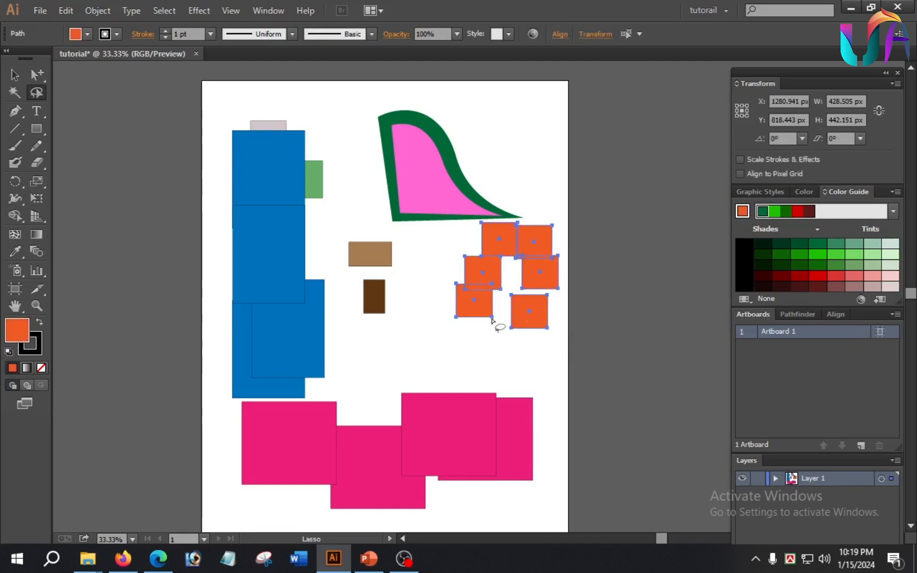
pyautogui.moveTo(535, 308); pyautogui.dragTo(494, 343)
pyautogui.click(579, 432)
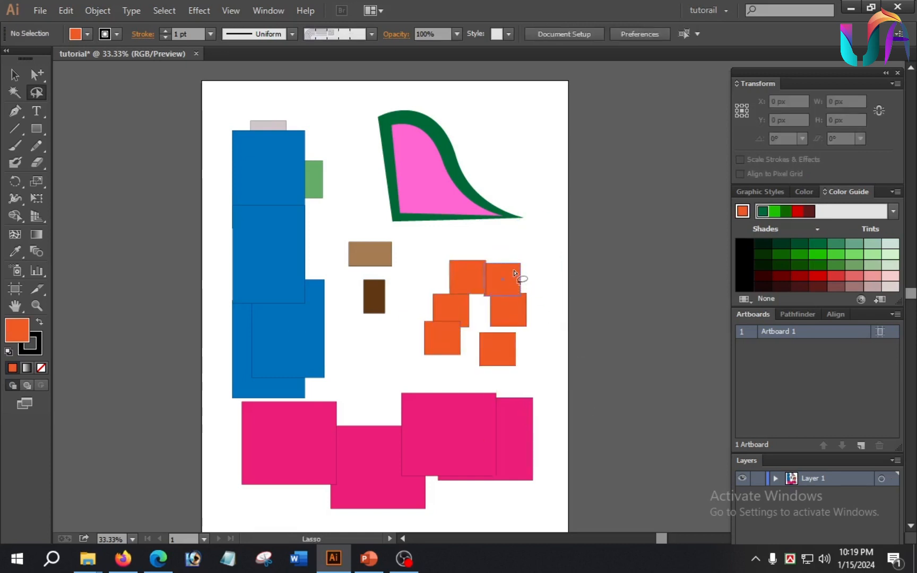
pyautogui.moveTo(519, 239)
pyautogui.mouseDown()
pyautogui.moveTo(511, 288)
pyautogui.moveTo(535, 276)
pyautogui.moveTo(531, 229)
pyautogui.moveTo(532, 270)
pyautogui.moveTo(509, 267)
pyautogui.mouseUp()
pyautogui.click(557, 360)
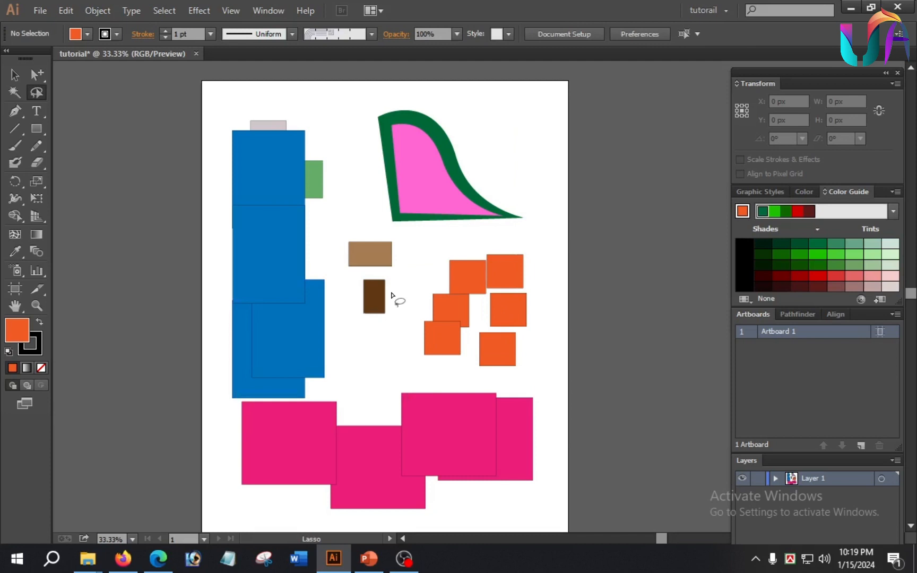